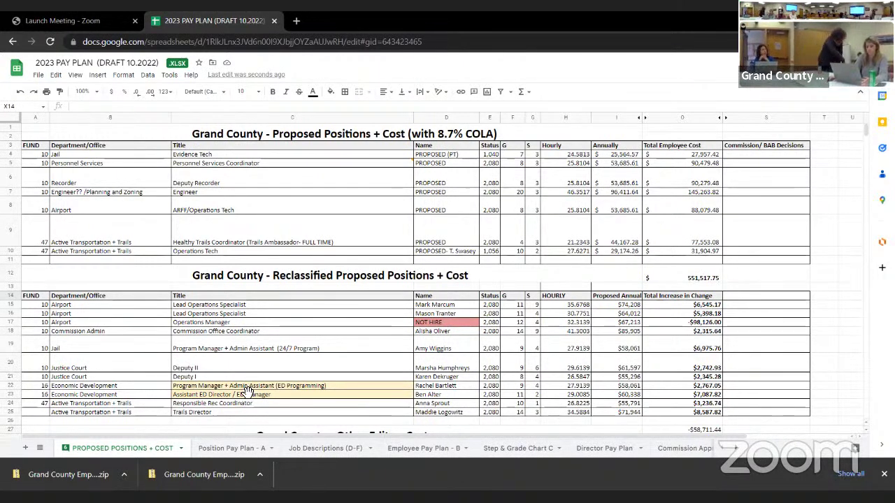
Zoom the sheet to 150% and bring the Reclassified Proposed Positions table's Economic Development rows into view.
{"action": "left_click_drag", "start_coordinate": [249, 385], "coordinate": [249, 395]}
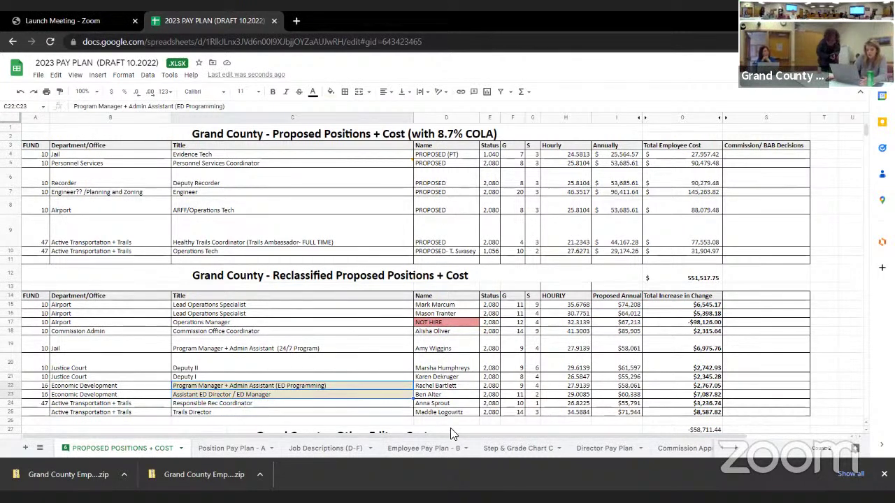
{"action": "scroll", "coordinate": [343, 373], "scroll_direction": "down", "scroll_amount": 1}
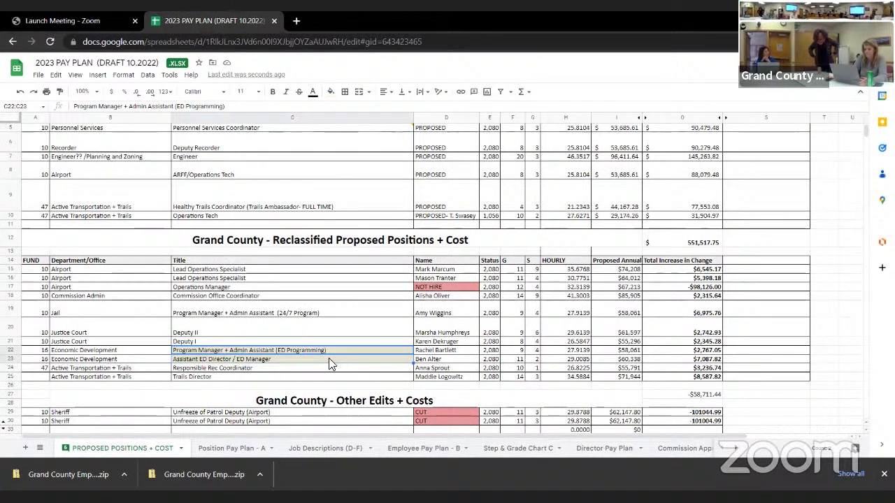
{"action": "left_click", "coordinate": [84, 92]}
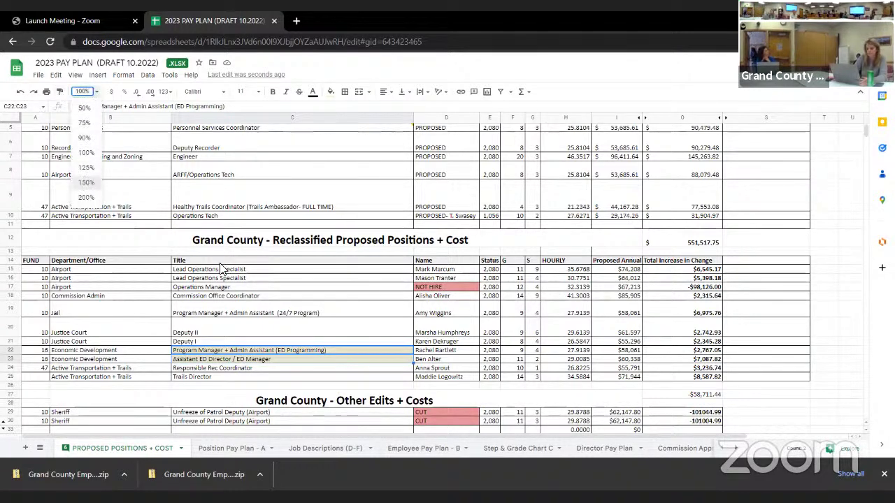
{"action": "left_click", "coordinate": [86, 182]}
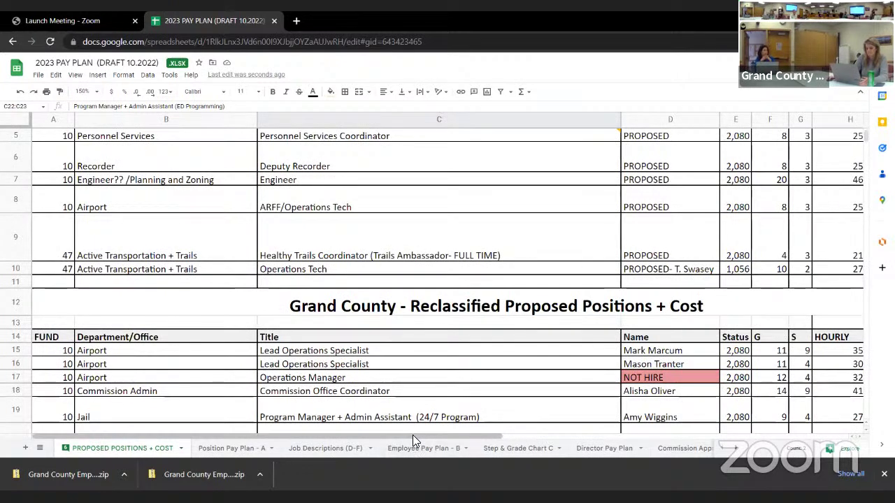
{"action": "left_click_drag", "start_coordinate": [450, 441], "coordinate": [480, 429]}
{"action": "scroll", "coordinate": [469, 361], "scroll_direction": "down", "scroll_amount": 3}
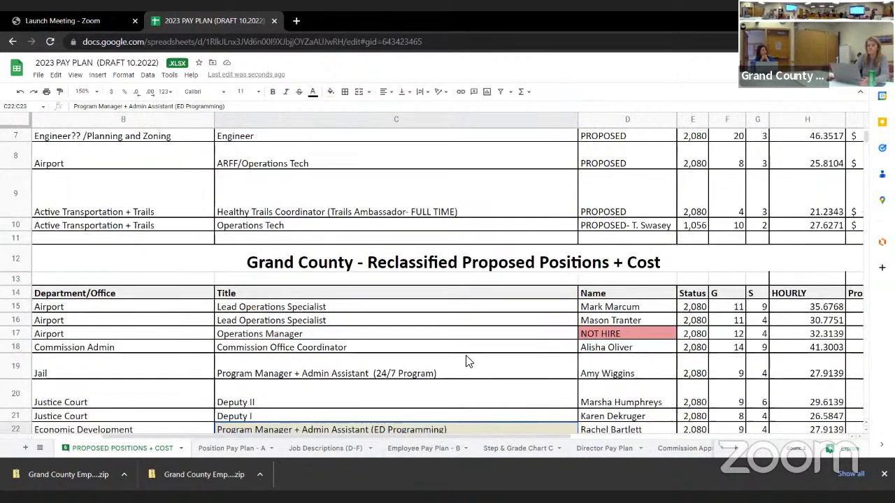
{"action": "scroll", "coordinate": [469, 361], "scroll_direction": "down", "scroll_amount": 3}
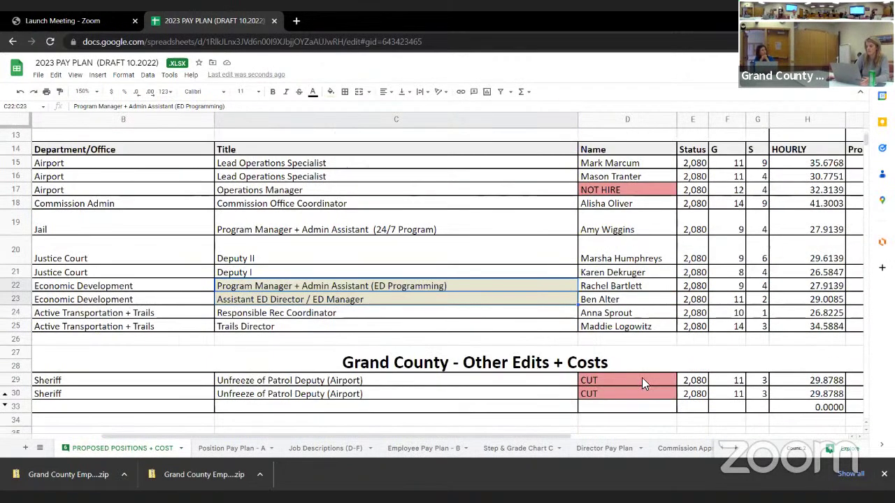
Examine the grade, total increase and decision cells of the two Economic Development positions in rows 22 and 23.
{"action": "left_click", "coordinate": [646, 314]}
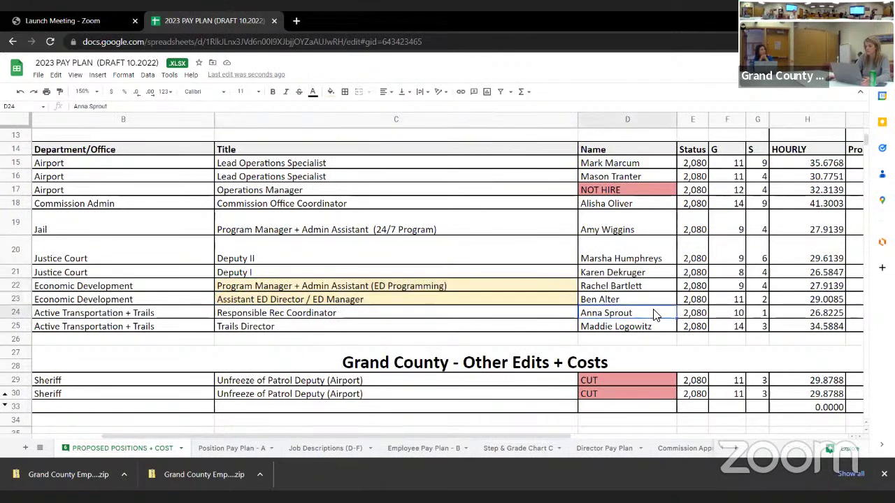
{"action": "left_click", "coordinate": [728, 302]}
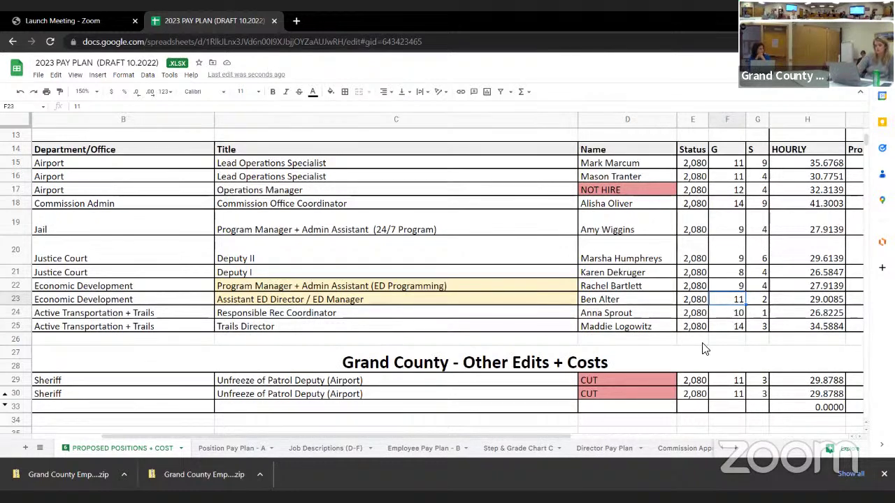
{"action": "left_click_drag", "start_coordinate": [557, 436], "coordinate": [618, 421]}
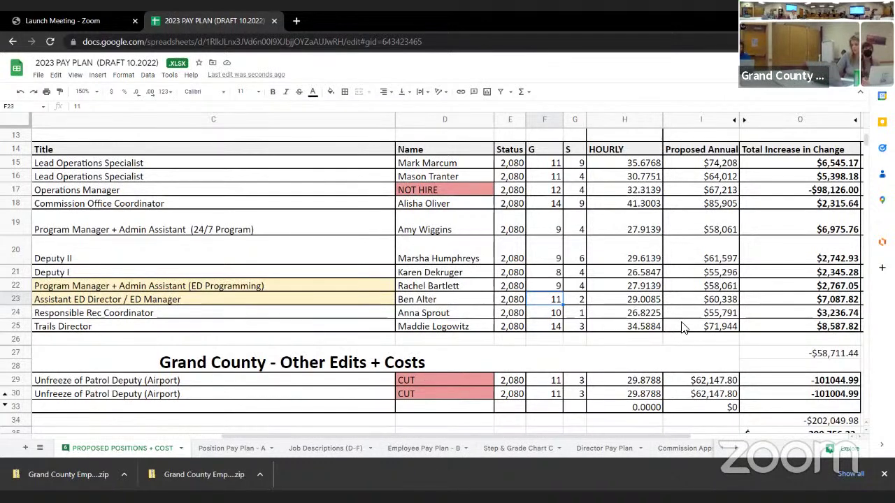
{"action": "left_click", "coordinate": [803, 299]}
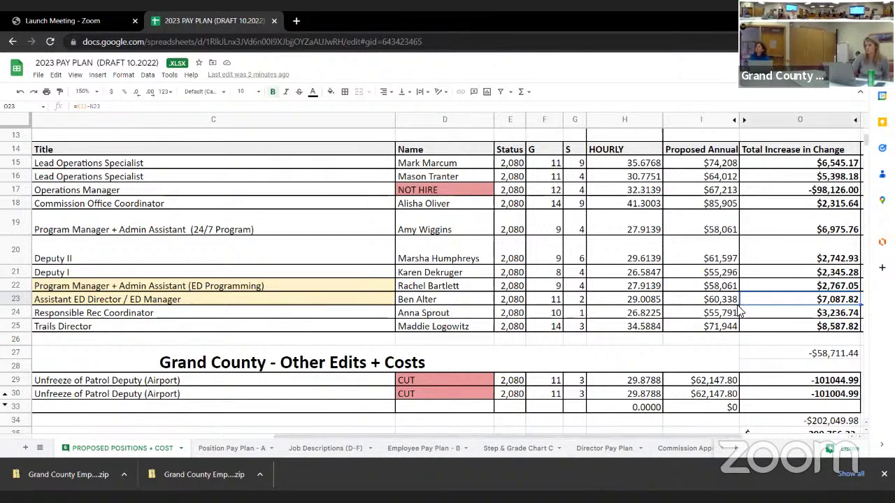
{"action": "left_click", "coordinate": [786, 286]}
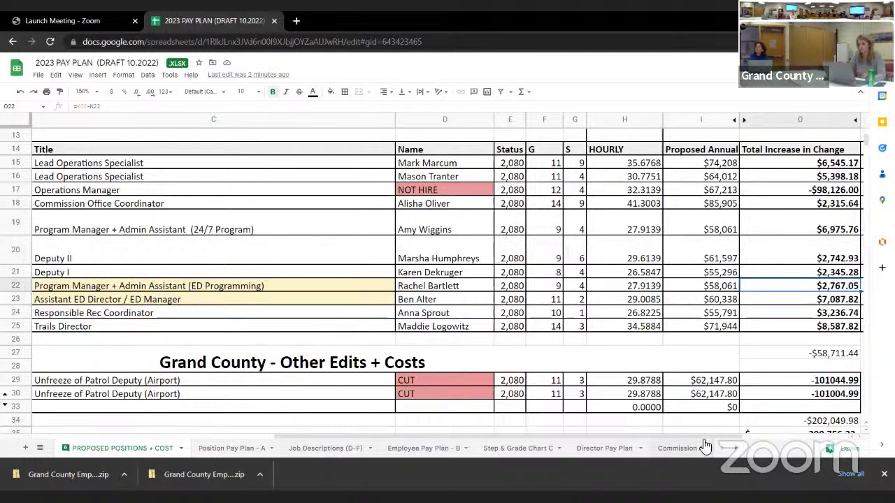
{"action": "left_click", "coordinate": [775, 437]}
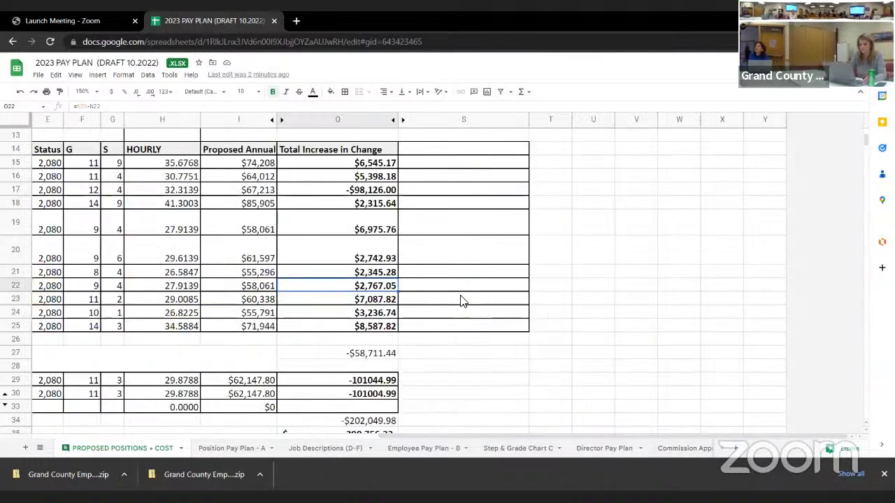
{"action": "left_click", "coordinate": [460, 300]}
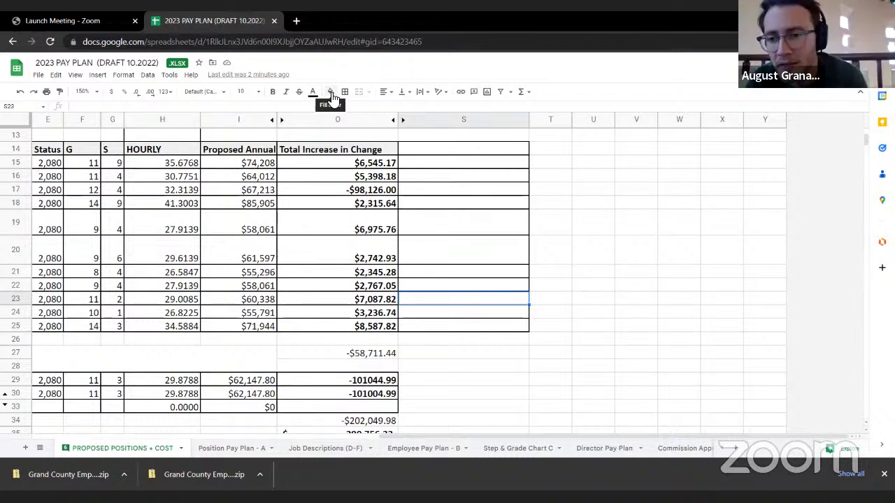
Review the highlighted Economic Development titles against their costs and the workshop and tentative budget summary below.
{"action": "scroll", "coordinate": [382, 436], "scroll_direction": "left", "scroll_amount": 3}
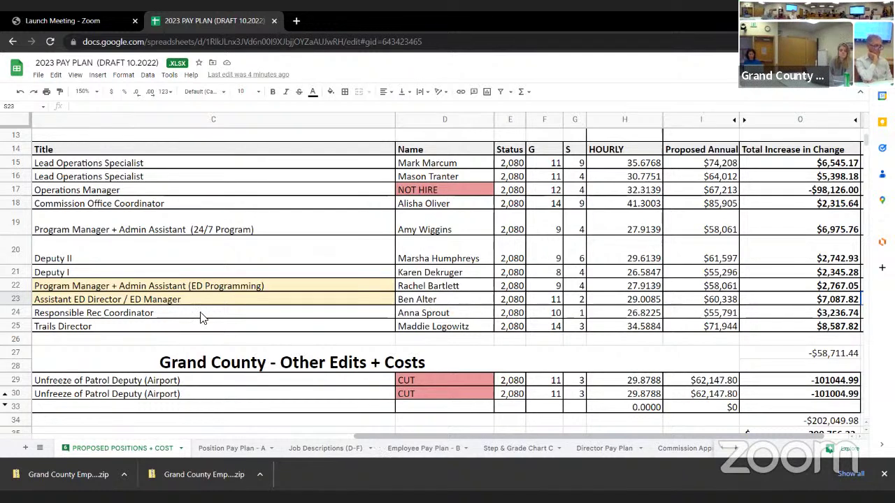
{"action": "left_click_drag", "start_coordinate": [175, 286], "coordinate": [174, 300]}
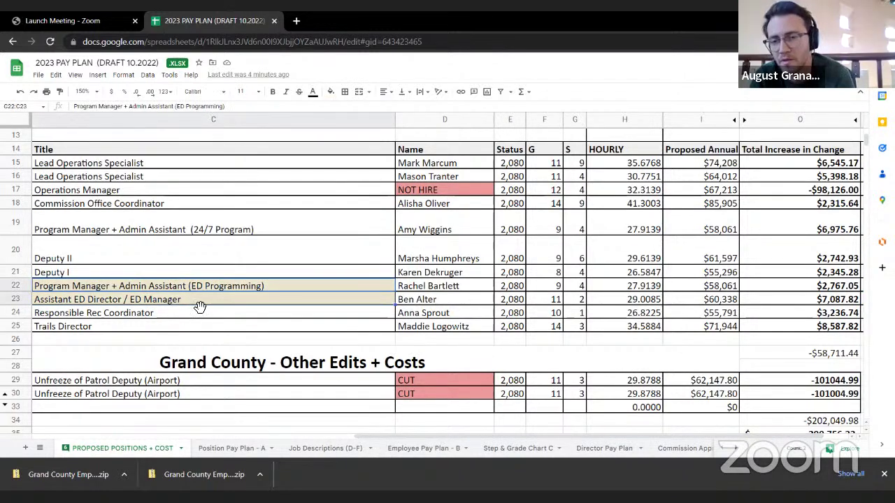
{"action": "left_click", "coordinate": [237, 299]}
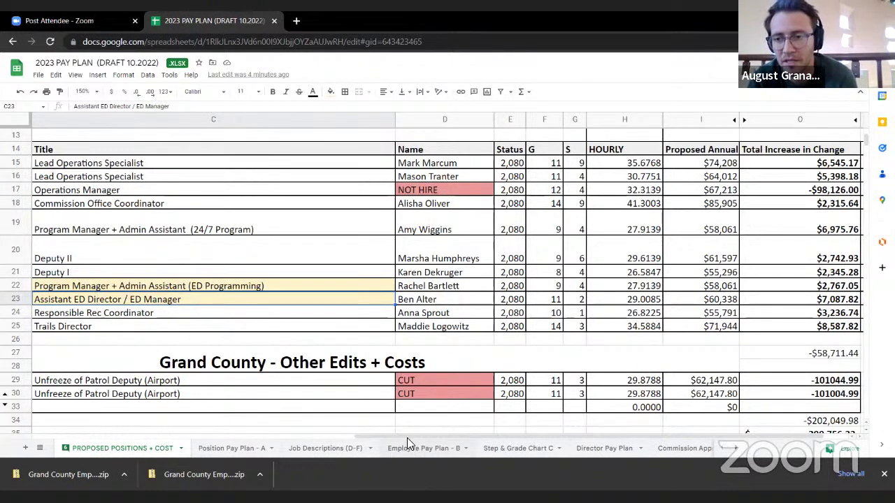
{"action": "mouse_move", "coordinate": [417, 436]}
{"action": "left_mouse_down"}
{"action": "mouse_move", "coordinate": [430, 436]}
{"action": "mouse_move", "coordinate": [412, 435]}
{"action": "left_mouse_up"}
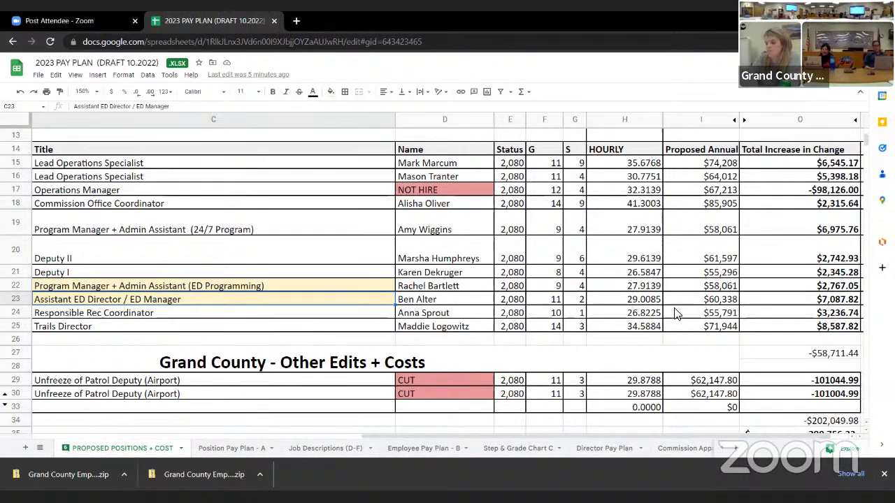
{"action": "scroll", "coordinate": [598, 380], "scroll_direction": "down", "scroll_amount": 4}
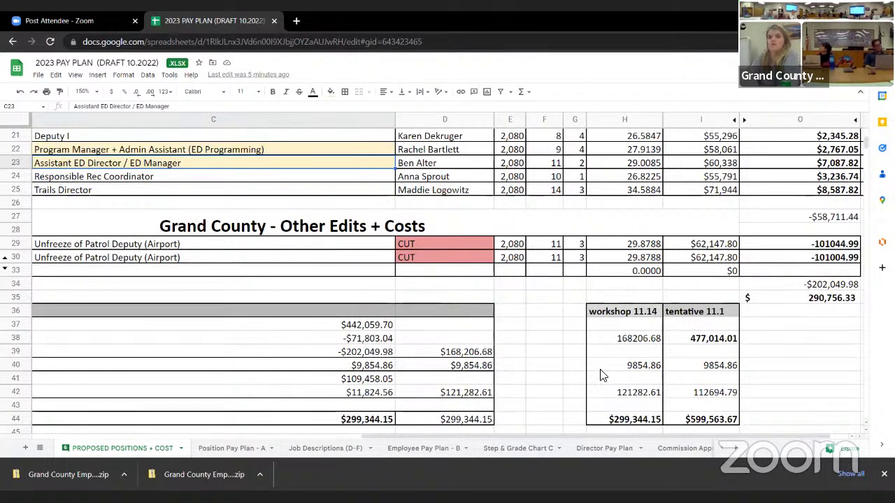
{"action": "scroll", "coordinate": [570, 359], "scroll_direction": "up", "scroll_amount": 1}
{"action": "scroll", "coordinate": [570, 360], "scroll_direction": "up", "scroll_amount": 2}
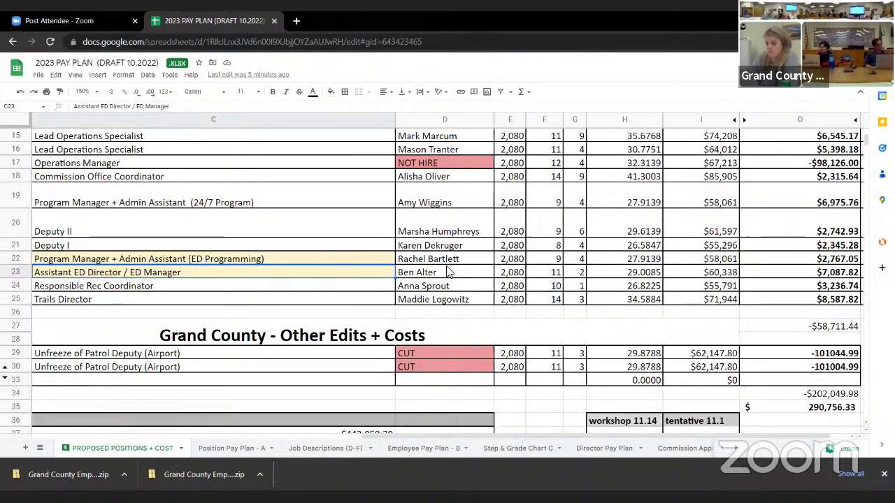
{"action": "left_click", "coordinate": [369, 262]}
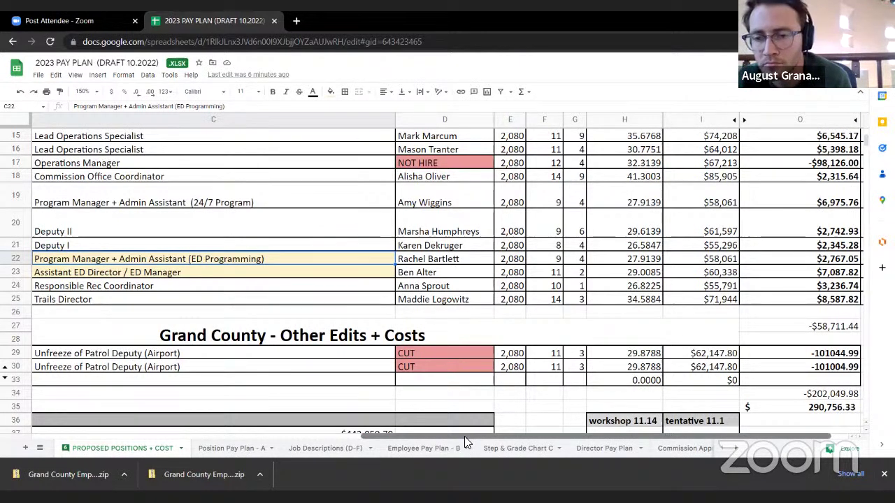
{"action": "scroll", "coordinate": [473, 435], "scroll_direction": "right", "scroll_amount": 3}
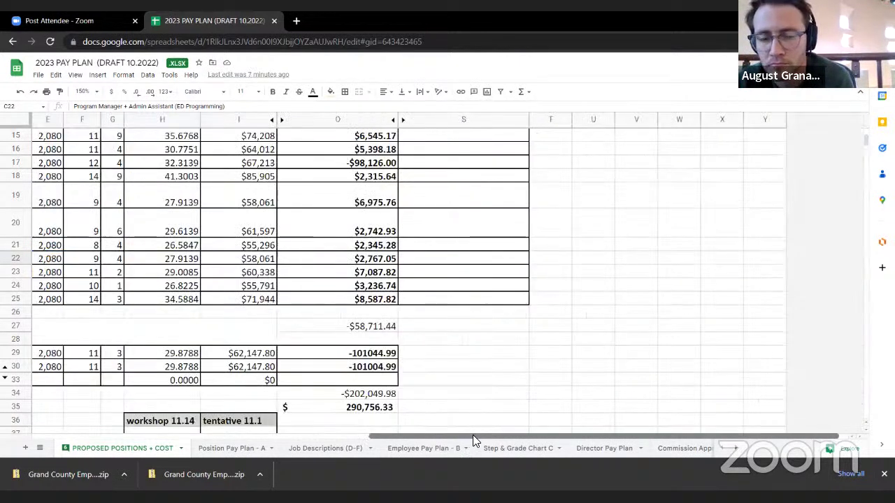
{"action": "scroll", "coordinate": [458, 433], "scroll_direction": "left", "scroll_amount": 3}
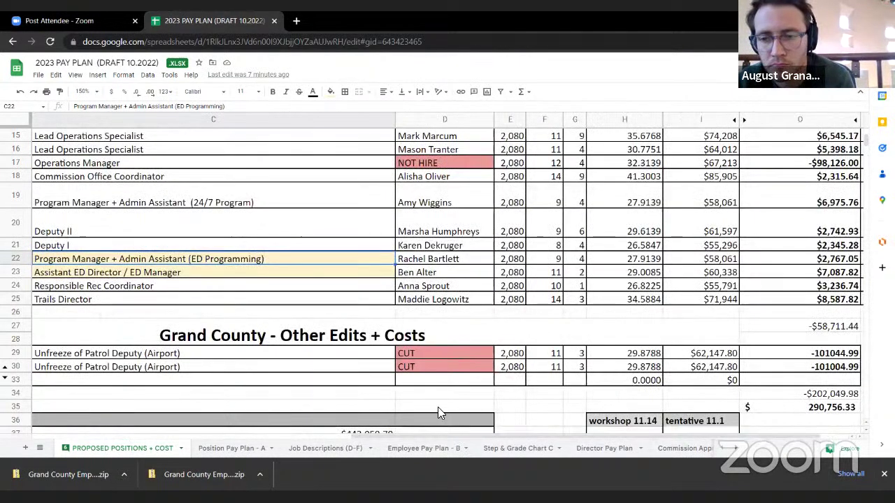
Review row 22, the Program Manager + Admin Assistant (ED Programming), from its grade across to the decisions column.
{"action": "scroll", "coordinate": [438, 411], "scroll_direction": "up", "scroll_amount": 2}
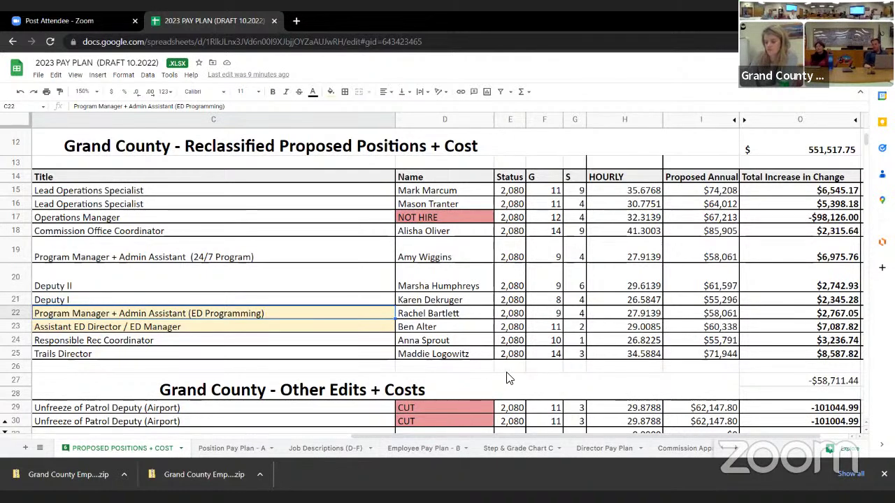
{"action": "left_click", "coordinate": [545, 314]}
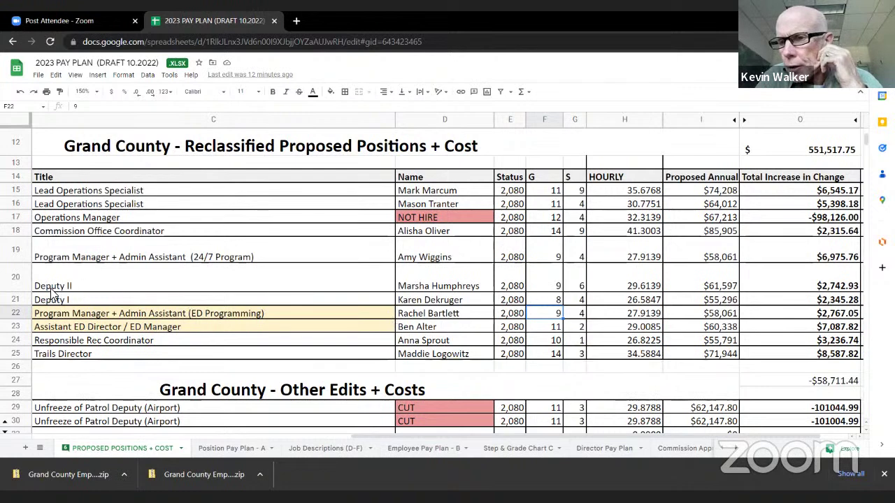
{"action": "left_click", "coordinate": [13, 313]}
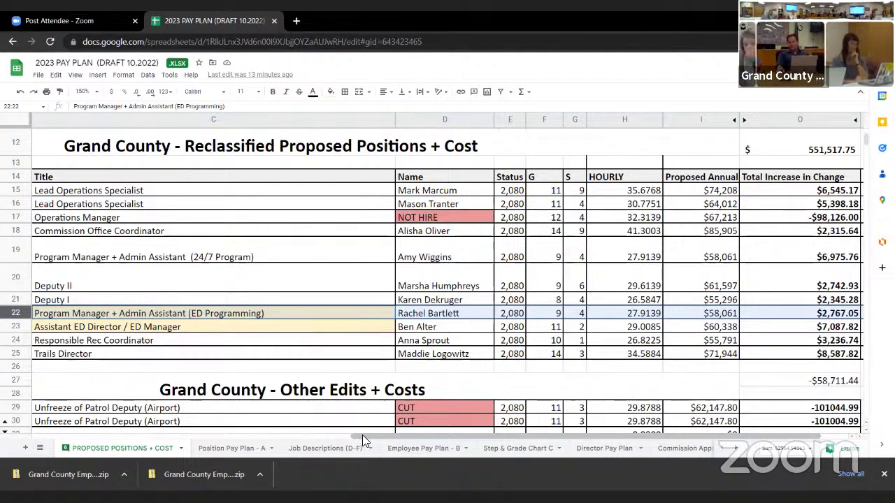
{"action": "left_click_drag", "start_coordinate": [362, 435], "coordinate": [381, 435]}
{"action": "left_click", "coordinate": [553, 403]}
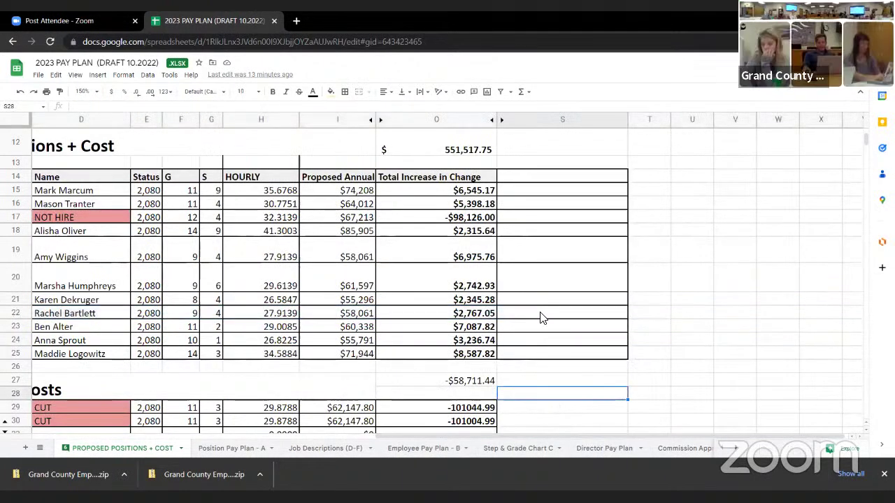
{"action": "left_click_drag", "start_coordinate": [580, 435], "coordinate": [572, 435]}
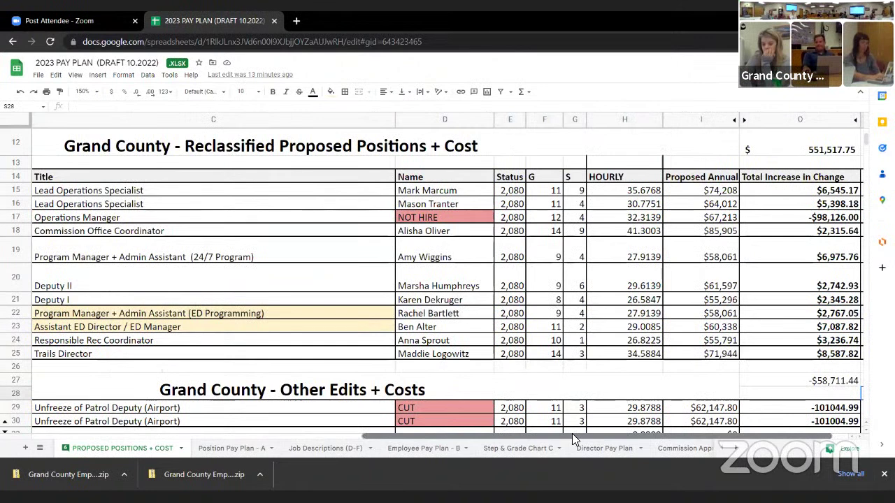
Enter "Approve," in decision cell S22 for the Program Manager + Admin Assistant (ED Programming) position.
{"action": "left_click", "coordinate": [750, 320]}
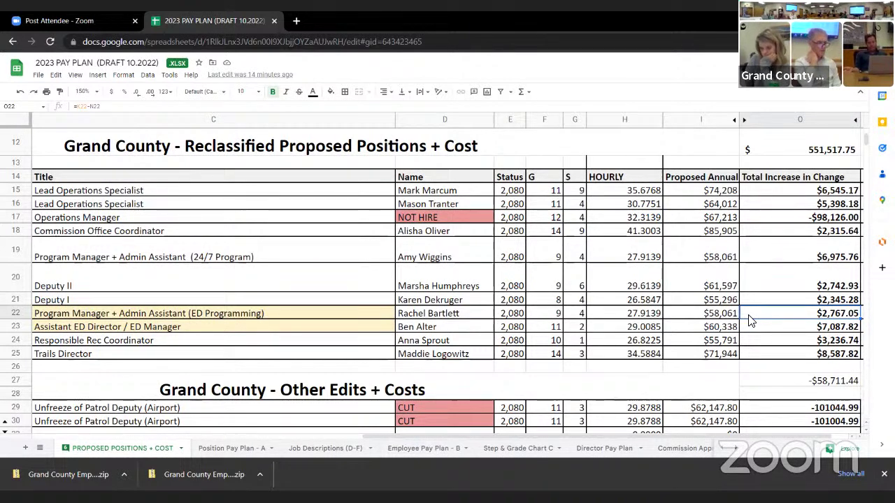
{"action": "key", "text": "Right"}
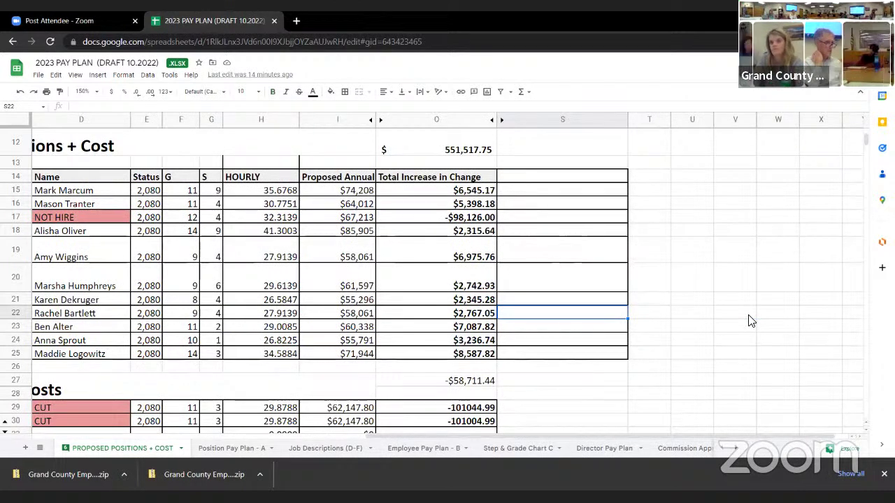
{"action": "type", "text": "A"}
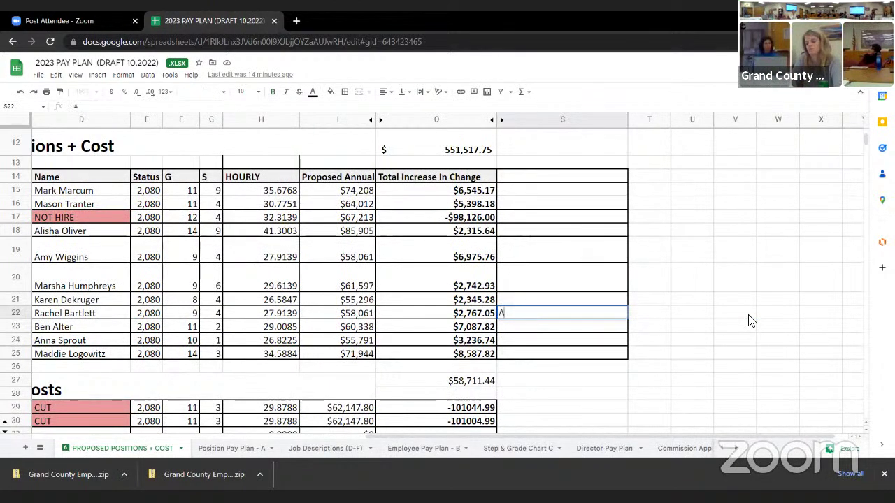
{"action": "type", "text": "pprove,"}
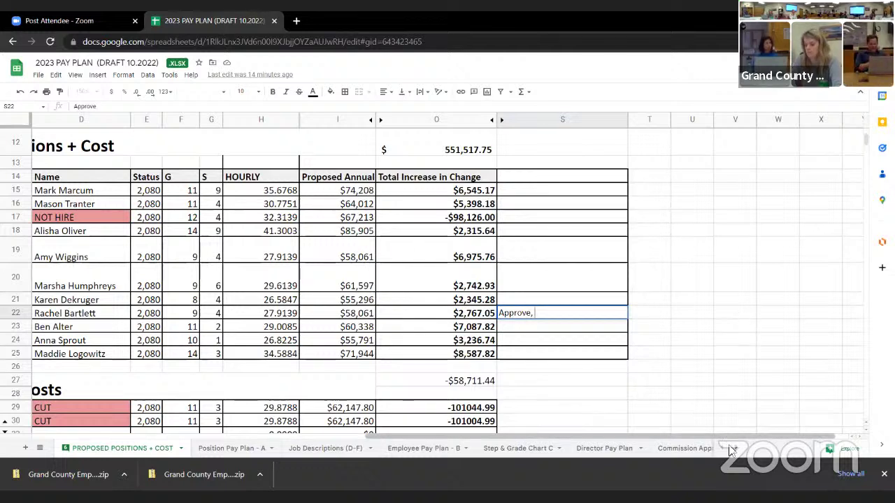
{"action": "scroll", "coordinate": [679, 434], "scroll_direction": "left", "scroll_amount": 5}
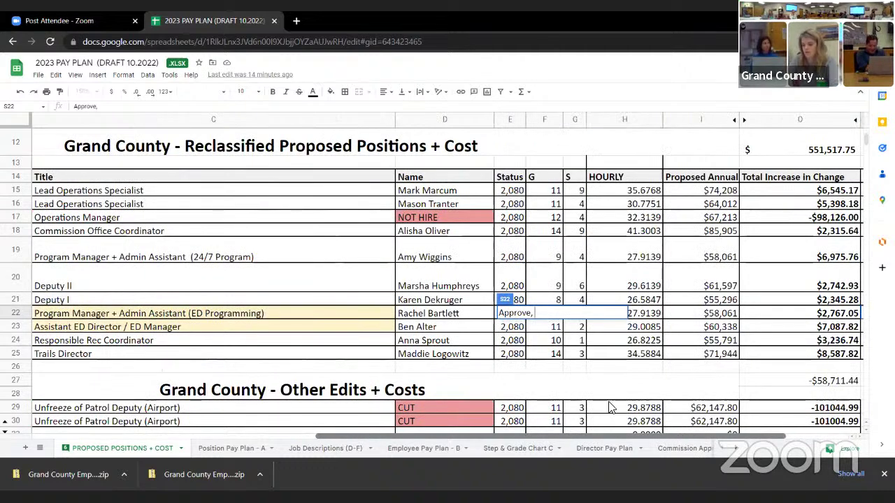
{"action": "left_click", "coordinate": [342, 317]}
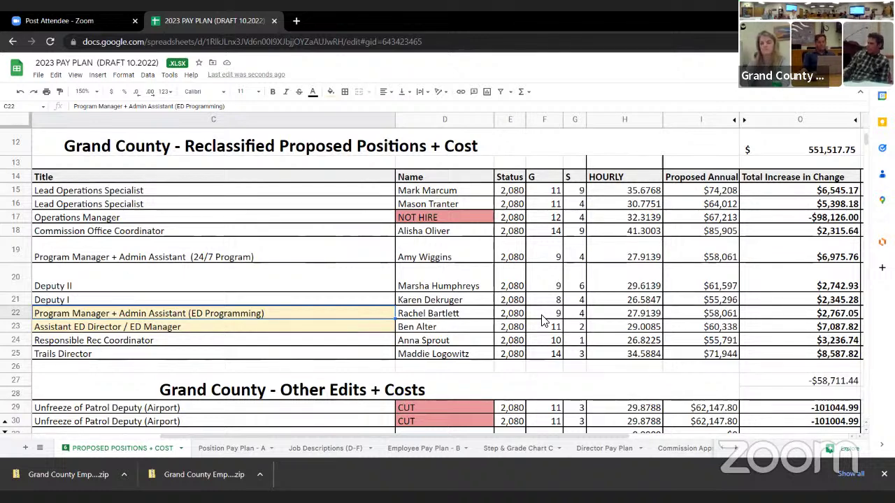
Complete the decision in cell S22 for the Program Manager + Admin Assistant (ED Programming) so it reads "Approve, need JD".
{"action": "left_click", "coordinate": [542, 314]}
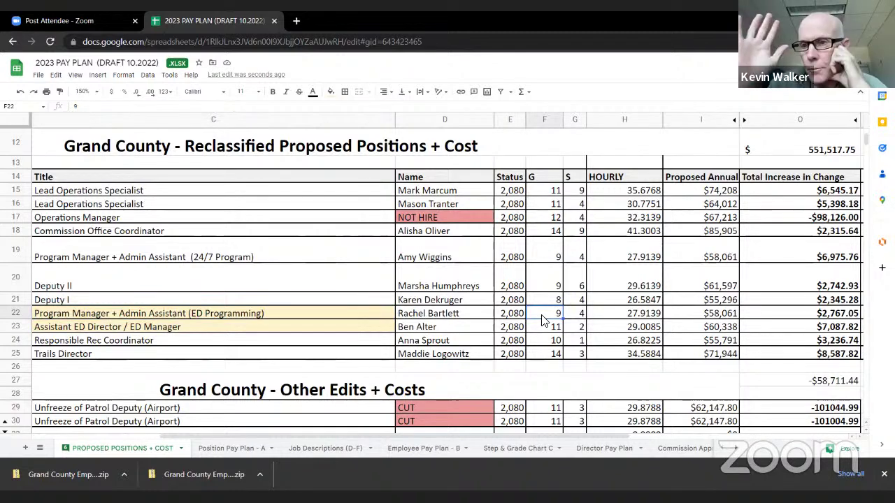
{"action": "key", "text": "Right"}
{"action": "key", "text": "Right"}
{"action": "key", "text": "Right"}
{"action": "key", "text": "Right"}
{"action": "key", "text": "Right"}
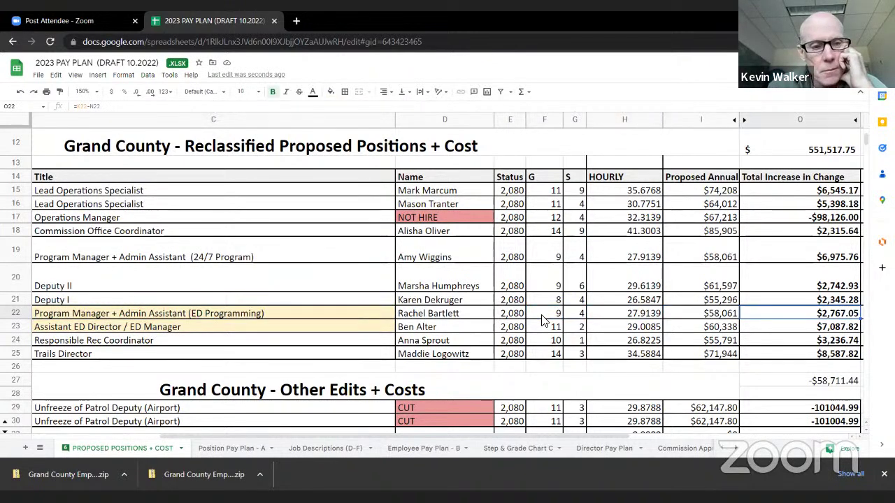
{"action": "left_click", "coordinate": [142, 107]}
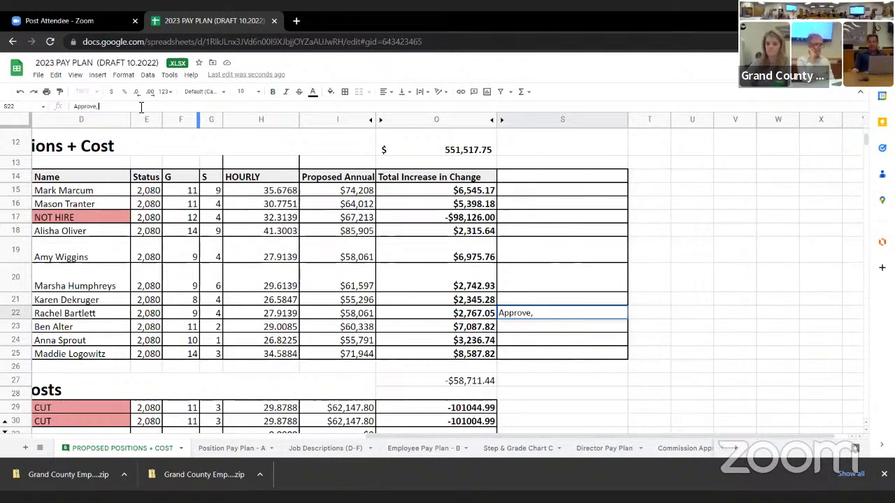
{"action": "type", "text": "need"}
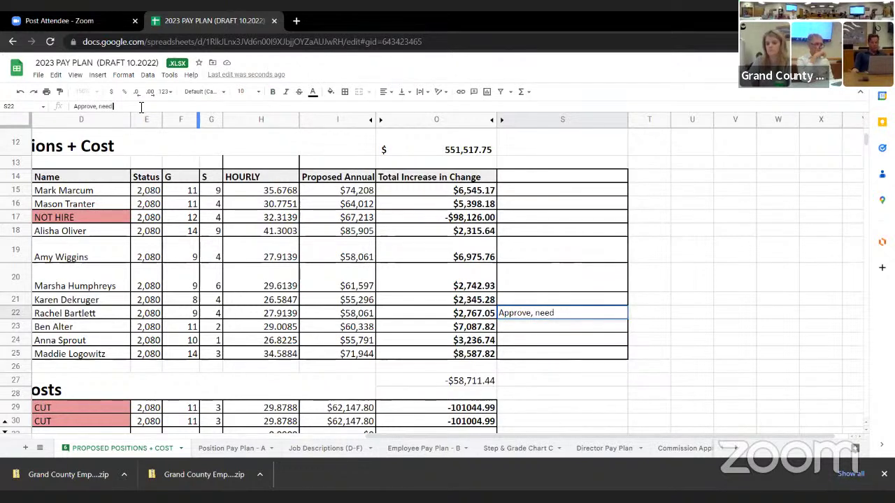
{"action": "type", "text": " JD bu"}
{"action": "key", "text": "BackSpace"}
{"action": "key", "text": "BackSpace"}
{"action": "key", "text": "BackSpace"}
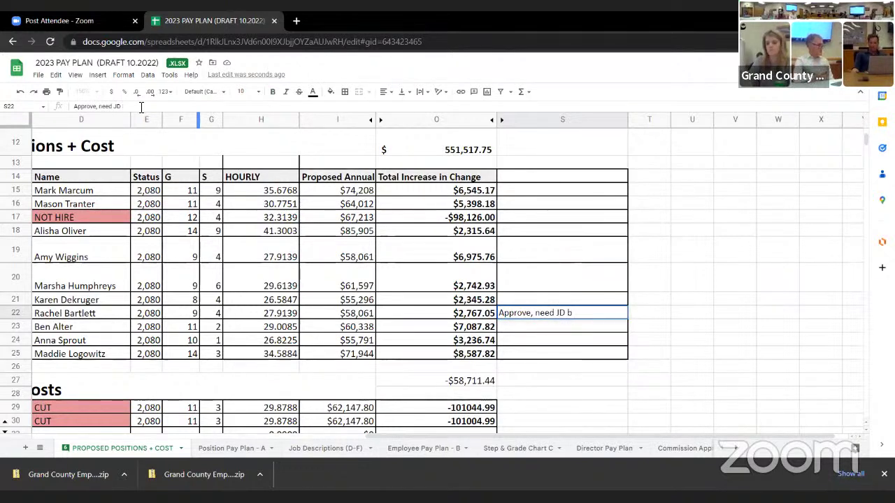
{"action": "key", "text": "Return"}
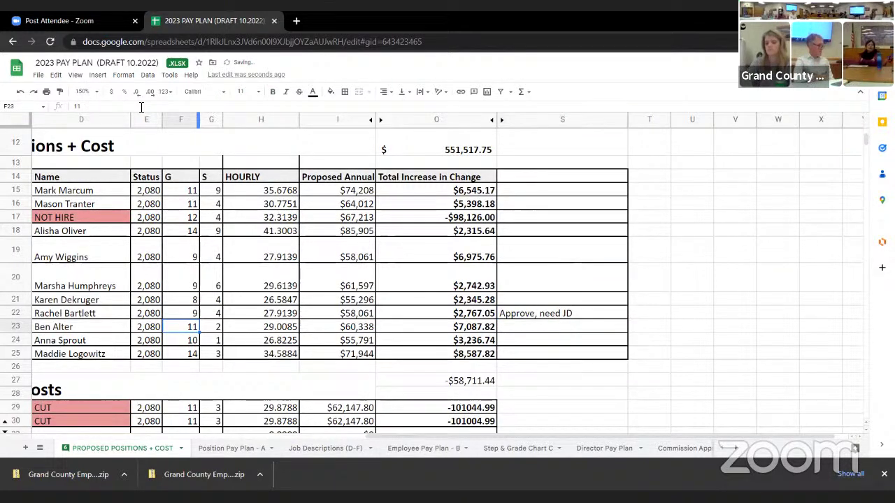
Fill decision cell S22 with light yellow to match the highlighted Economic Development titles.
{"action": "left_click", "coordinate": [586, 314]}
{"action": "left_click", "coordinate": [331, 91]}
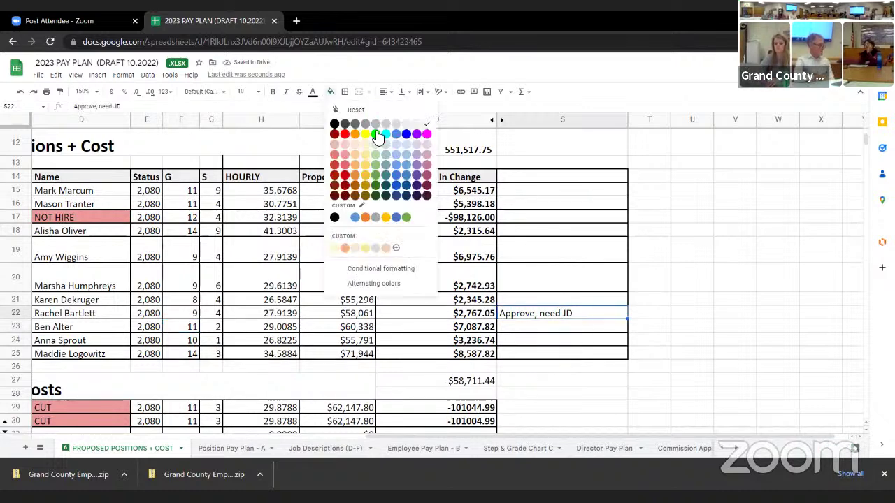
{"action": "left_click", "coordinate": [367, 150]}
{"action": "left_click", "coordinate": [762, 272]}
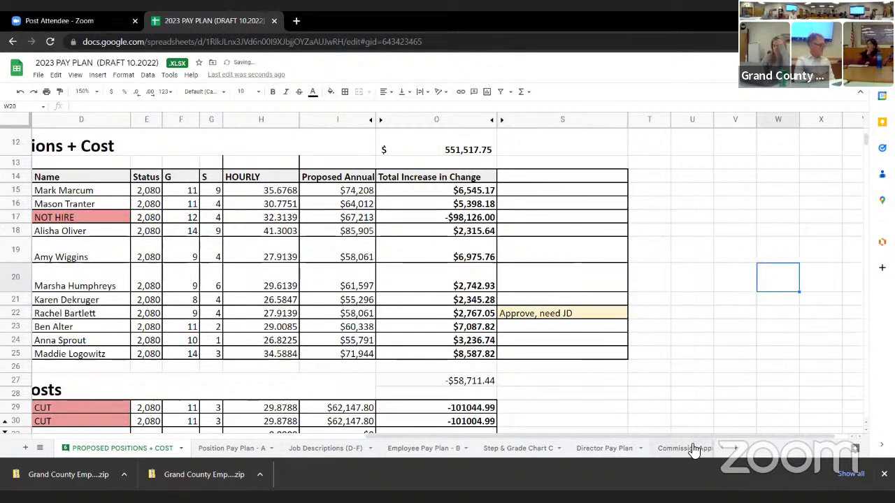
Enter "Approve, need JD" in decision cell S23 for the Assistant ED Director / ED Manager position.
{"action": "left_click_drag", "start_coordinate": [688, 436], "coordinate": [580, 432]}
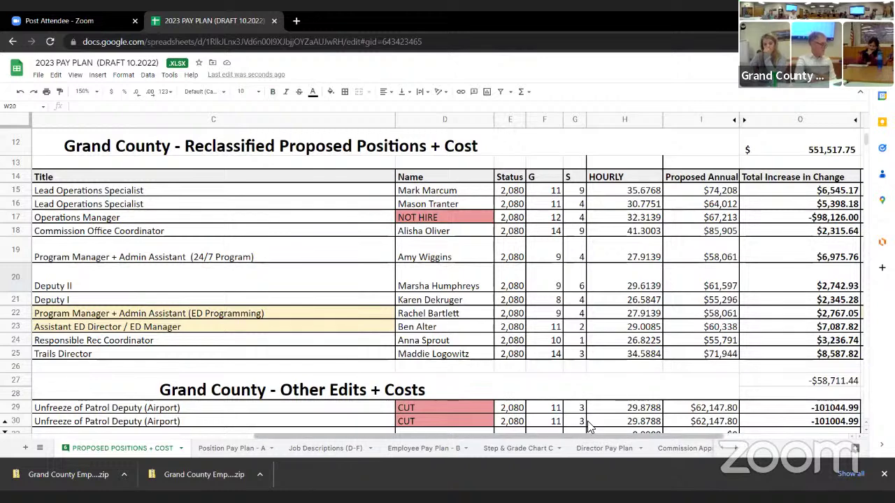
{"action": "left_click", "coordinate": [417, 327]}
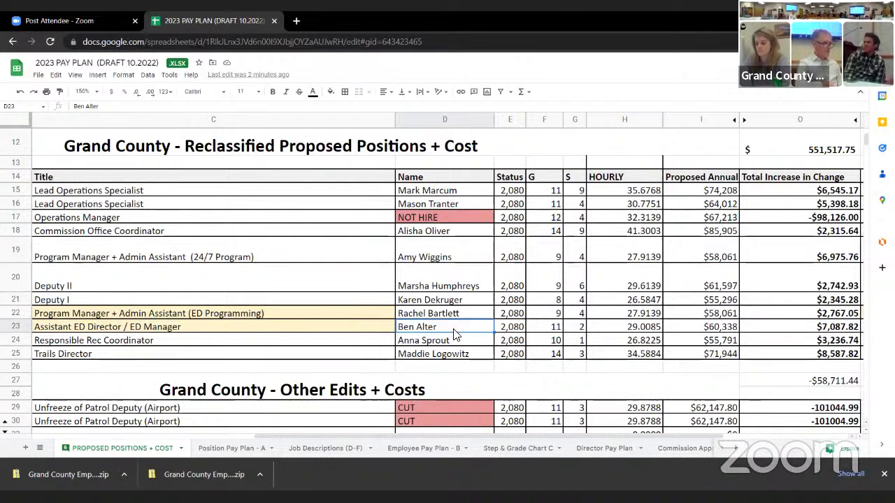
{"action": "left_click", "coordinate": [782, 336]}
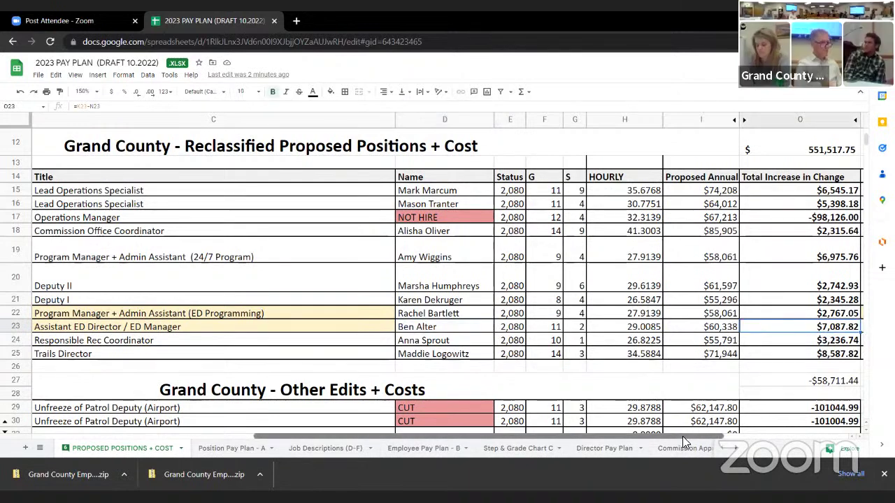
{"action": "left_click_drag", "start_coordinate": [697, 435], "coordinate": [763, 441]}
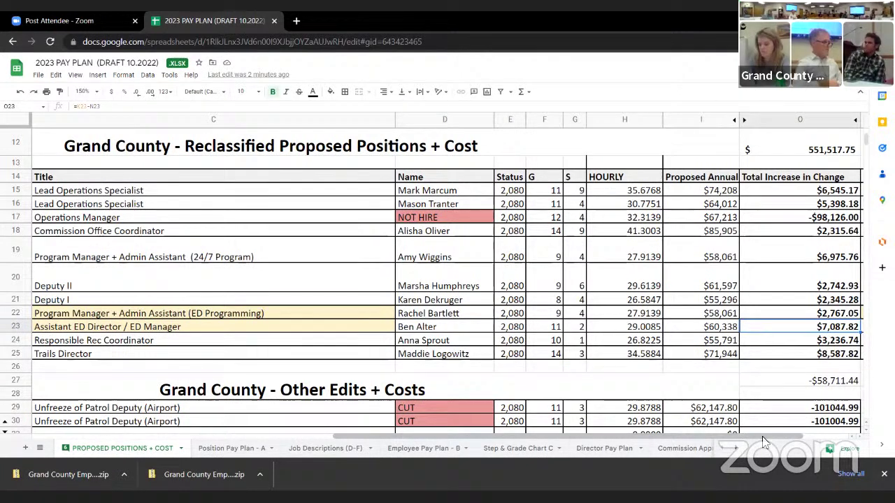
{"action": "key", "text": "Right"}
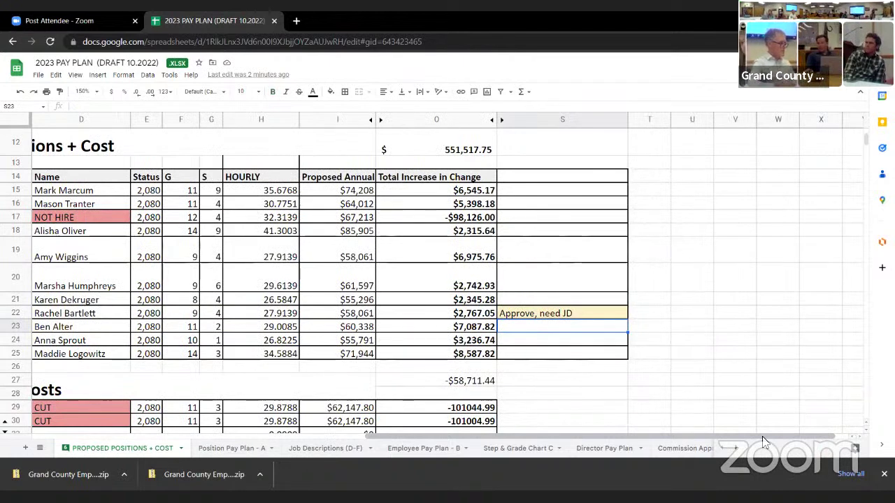
{"action": "type", "text": "Appro"}
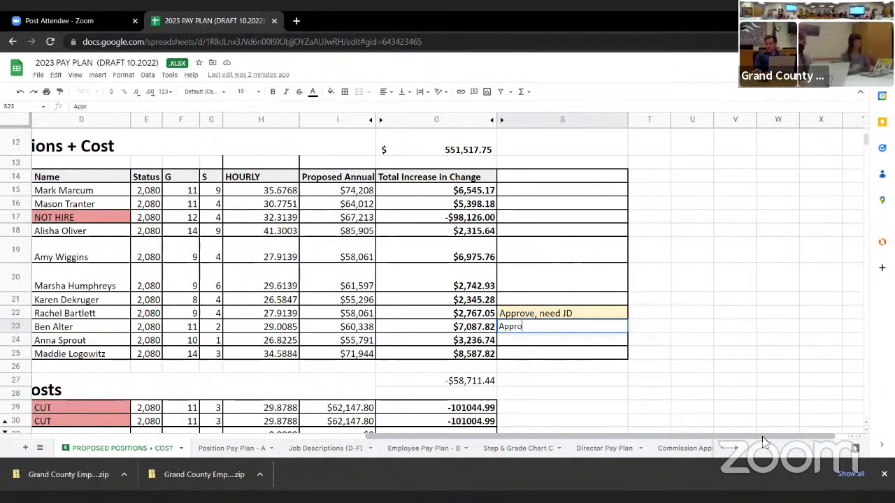
{"action": "type", "text": "ve , need "}
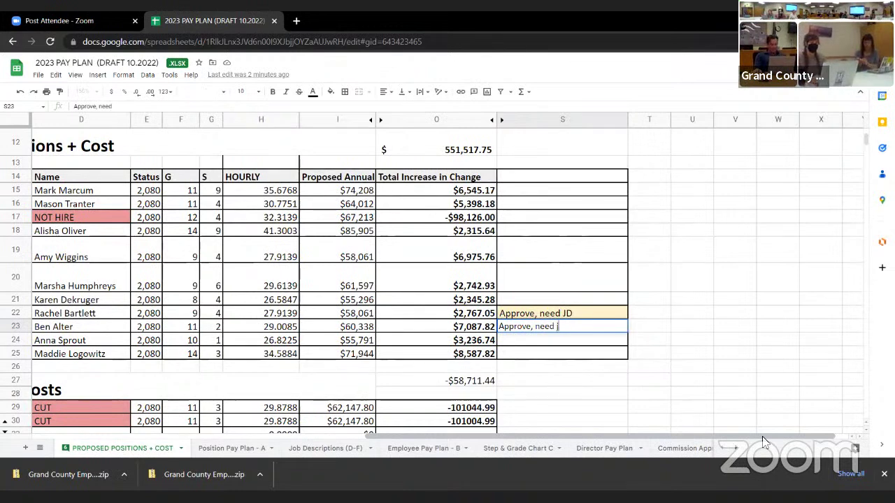
{"action": "type", "text": "JD"}
{"action": "key", "text": "Return"}
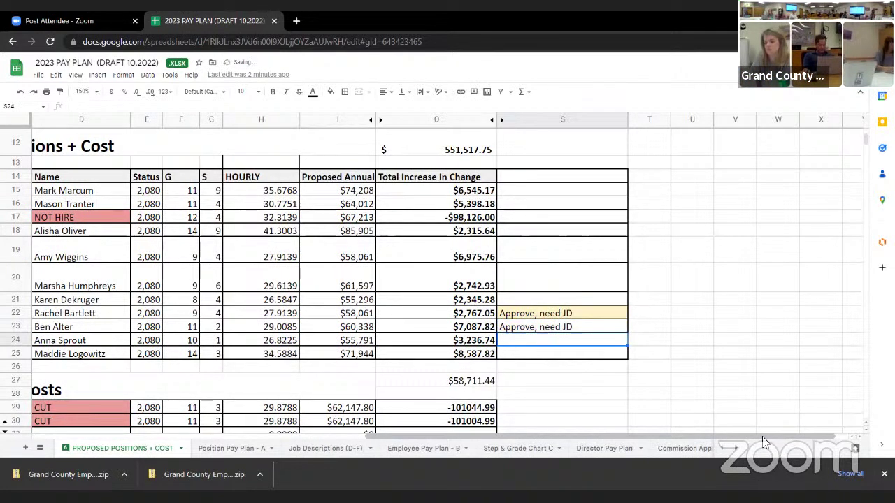
Fill decision cell S23 with the same light yellow as the decision cell above it.
{"action": "left_click", "coordinate": [605, 328]}
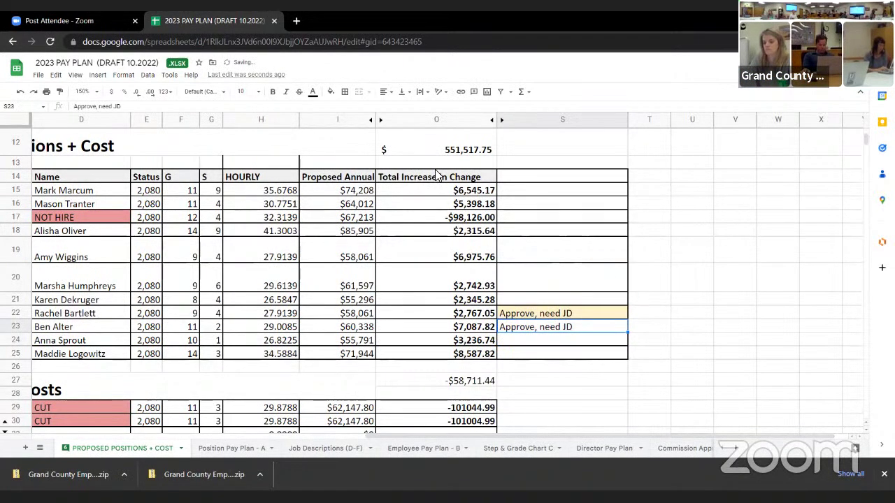
{"action": "left_click", "coordinate": [331, 91]}
{"action": "left_click", "coordinate": [366, 145]}
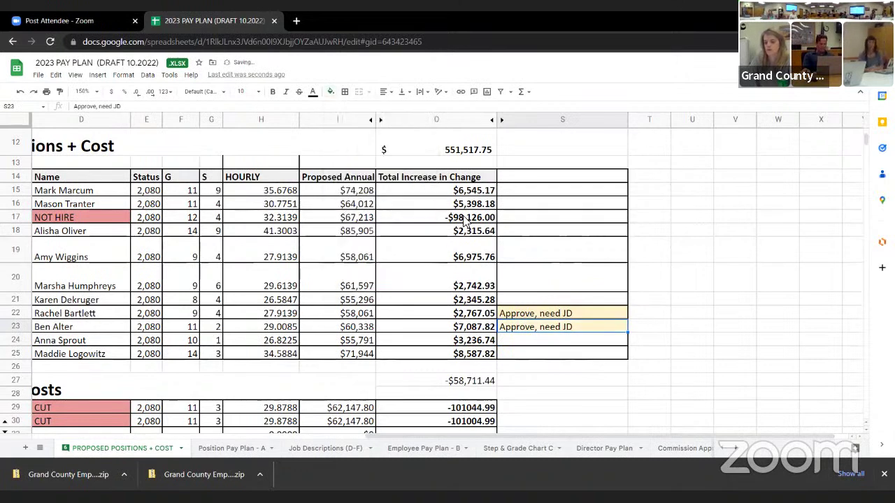
Examine the Active Transportation + Trails positions in rows 24 and 25, from their titles across to the total increase in change.
{"action": "left_click", "coordinate": [576, 342]}
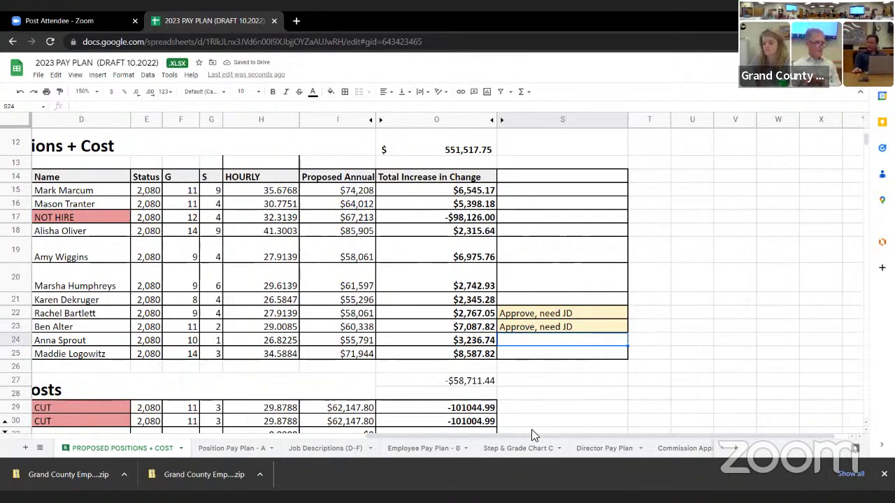
{"action": "left_click_drag", "start_coordinate": [489, 436], "coordinate": [219, 406]}
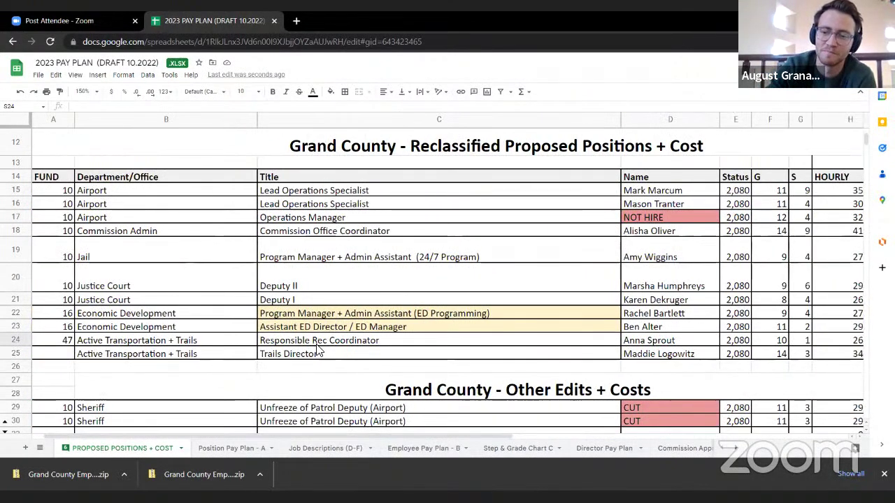
{"action": "scroll", "coordinate": [321, 350], "scroll_direction": "up", "scroll_amount": 5}
{"action": "left_click", "coordinate": [364, 358]}
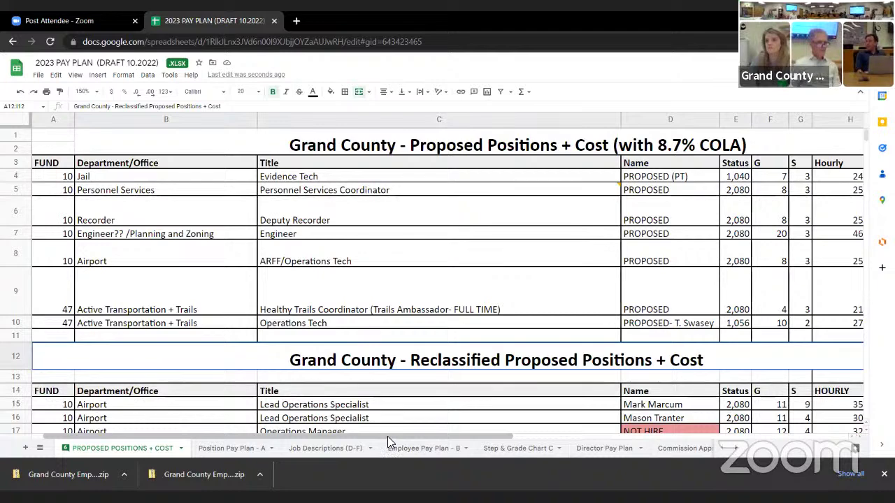
{"action": "scroll", "coordinate": [408, 432], "scroll_direction": "down", "scroll_amount": 3}
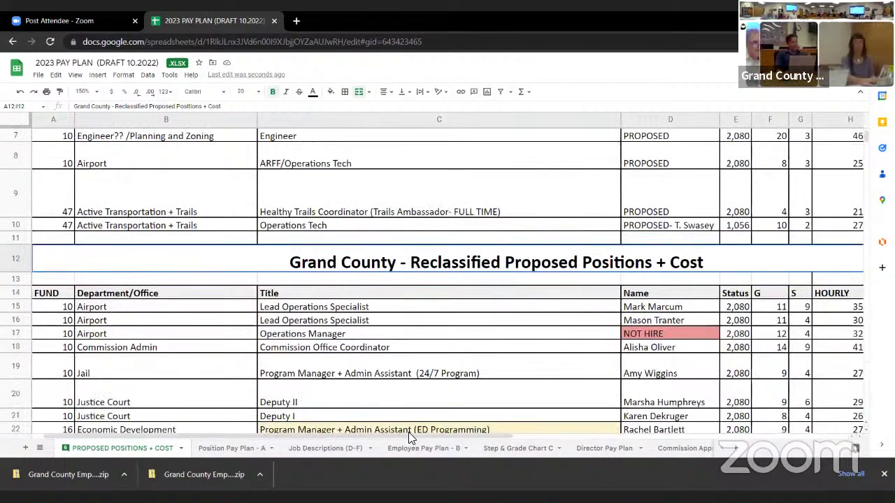
{"action": "scroll", "coordinate": [469, 384], "scroll_direction": "down", "scroll_amount": 3}
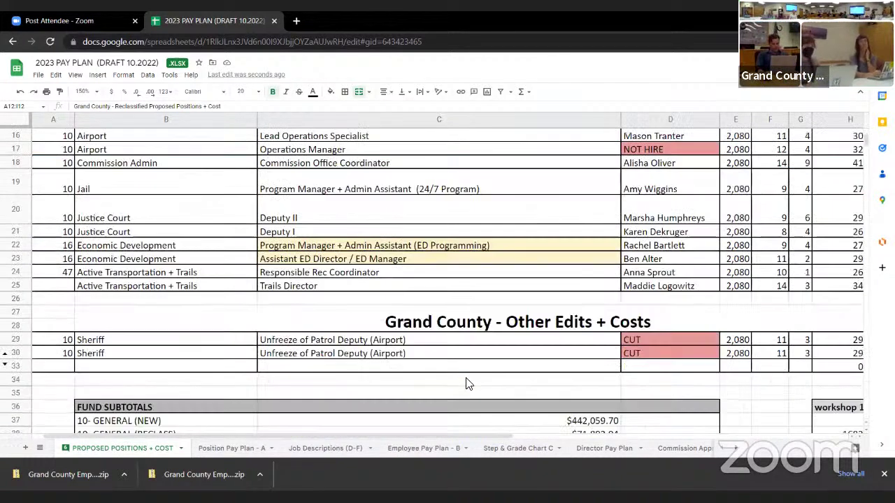
{"action": "left_click_drag", "start_coordinate": [376, 273], "coordinate": [373, 287]}
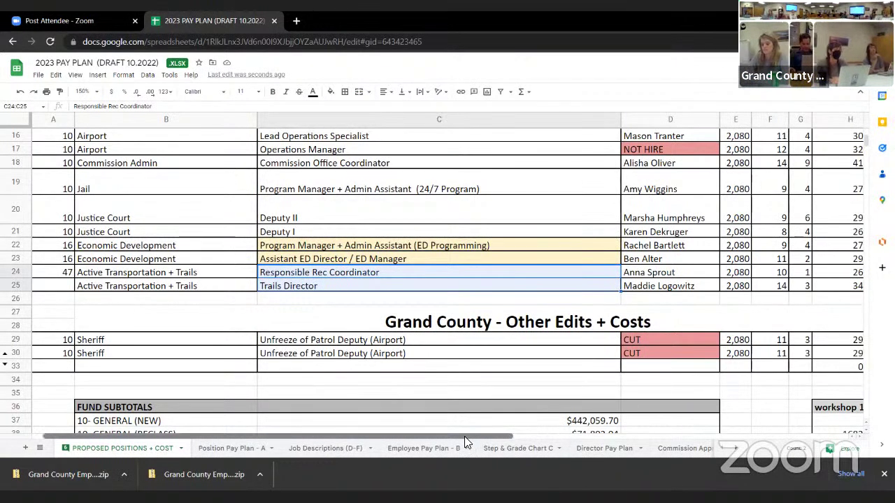
{"action": "left_click_drag", "start_coordinate": [492, 436], "coordinate": [608, 436]}
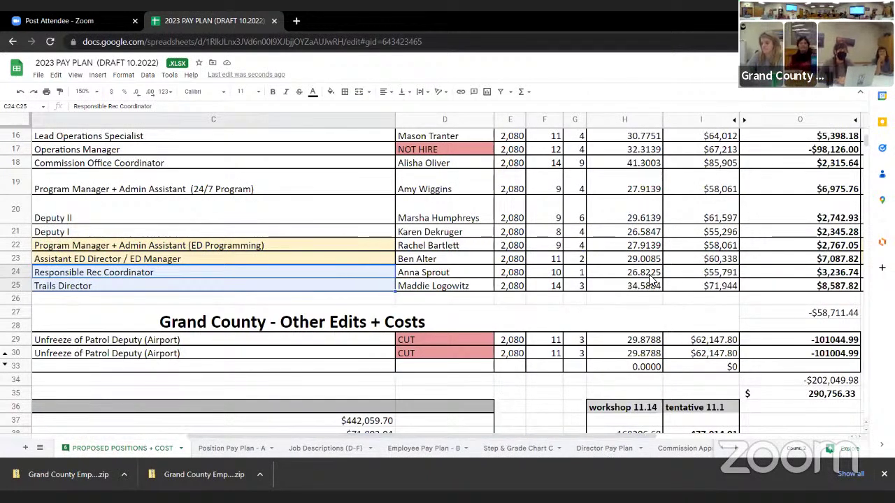
{"action": "left_click", "coordinate": [803, 276]}
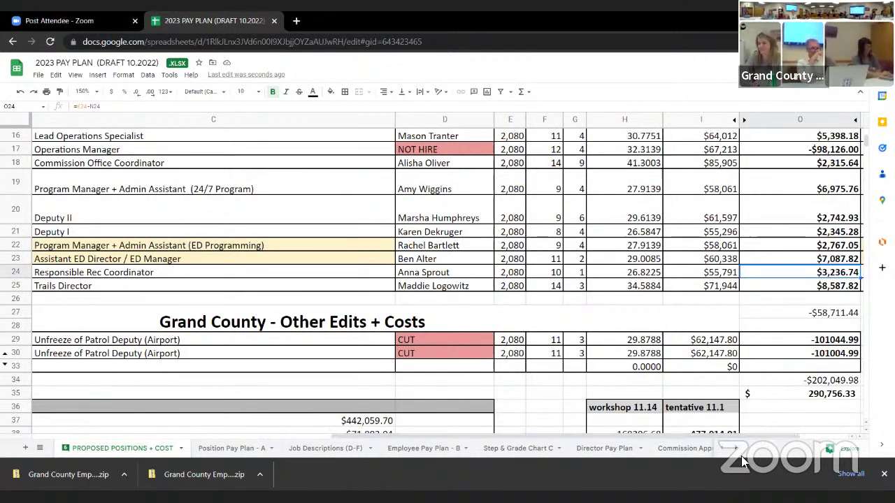
Enter "Approve" in decision cells S24 and S25 for the Responsible Rec Coordinator and Trails Director positions.
{"action": "scroll", "coordinate": [685, 439], "scroll_direction": "right", "scroll_amount": 3}
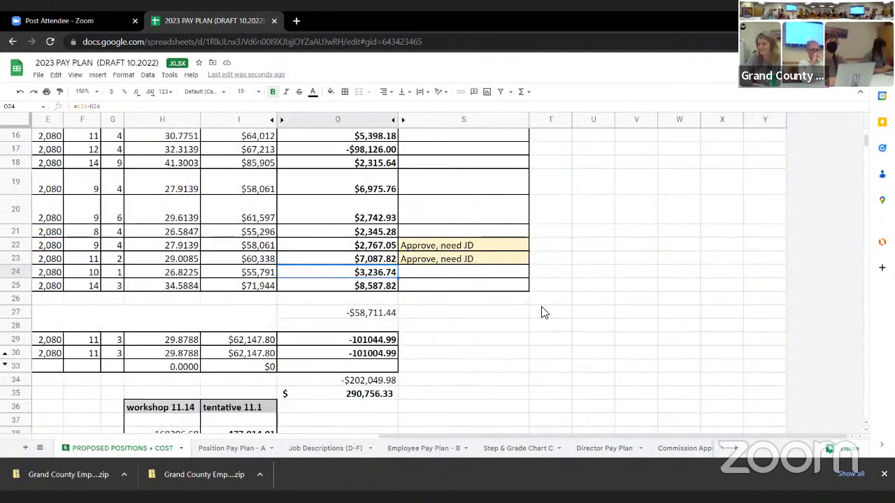
{"action": "key", "text": "Right"}
{"action": "double_click", "coordinate": [488, 275]}
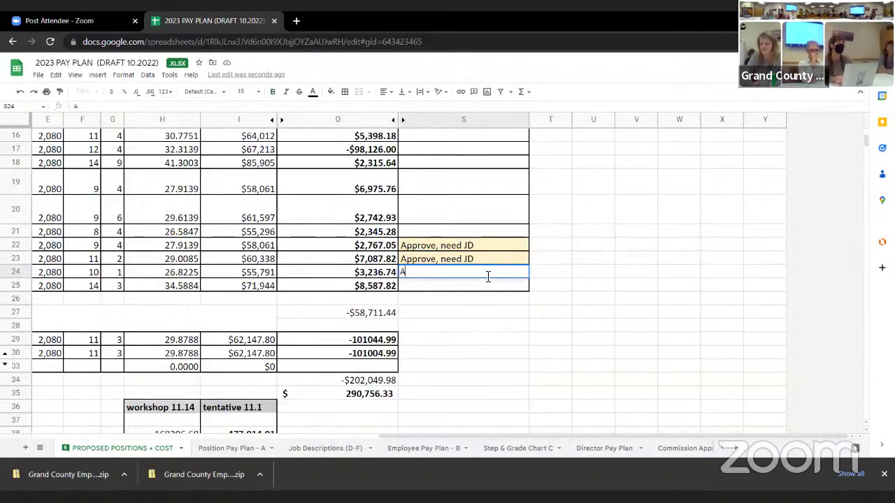
{"action": "type", "text": "Approve"}
{"action": "key", "text": "Return"}
{"action": "type", "text": "Approve"}
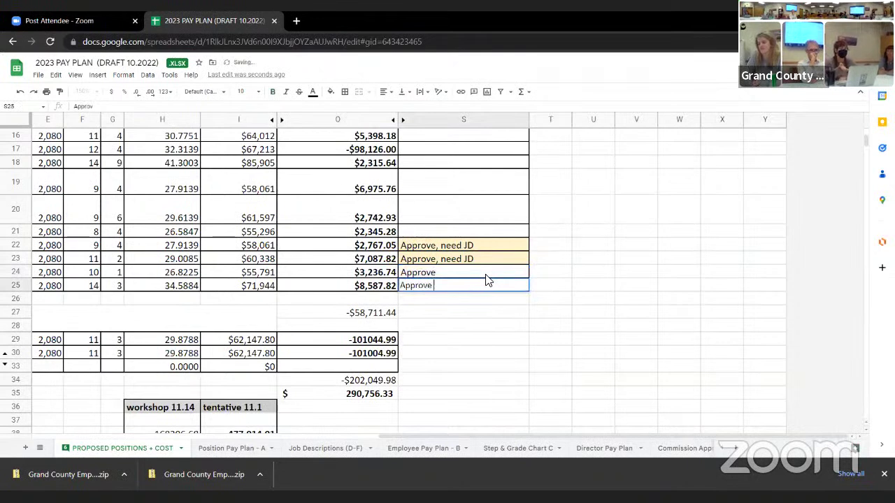
{"action": "key", "text": "Return"}
Finish the "Approve" entry in decision cell S25 and check the position titles in rows 24 and 25.
{"action": "left_click", "coordinate": [484, 277]}
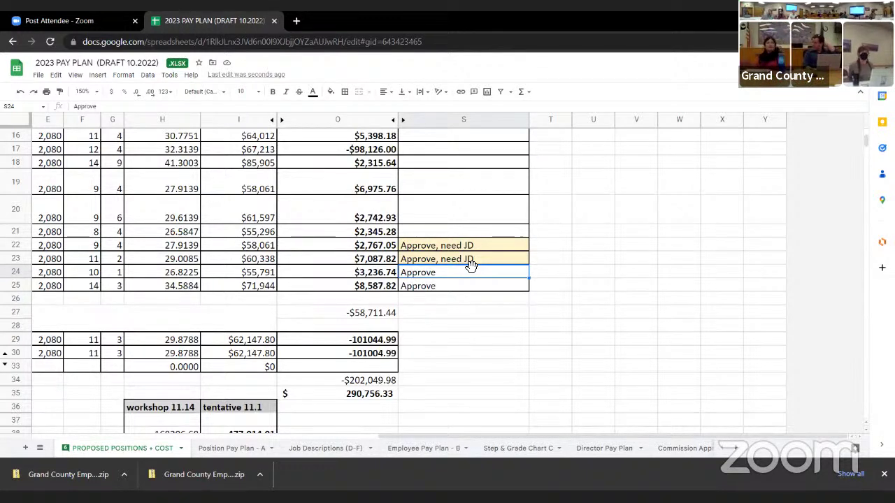
{"action": "left_click", "coordinate": [582, 287]}
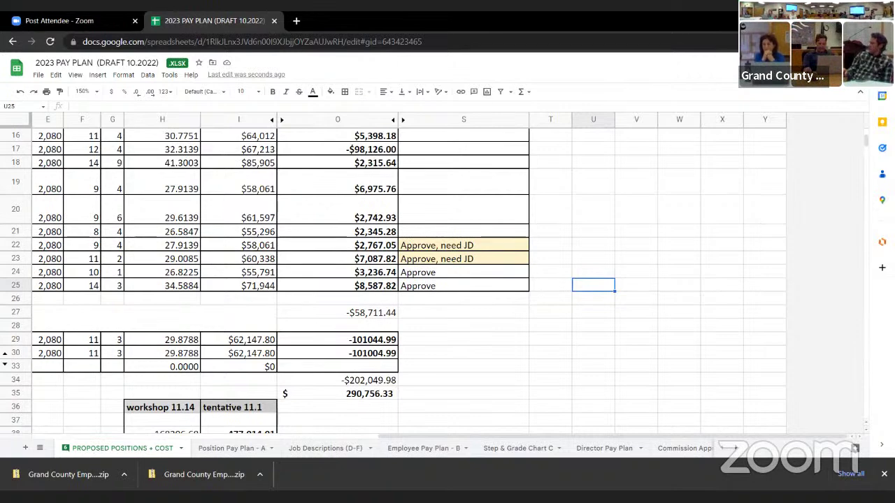
{"action": "left_click_drag", "start_coordinate": [526, 436], "coordinate": [517, 436]}
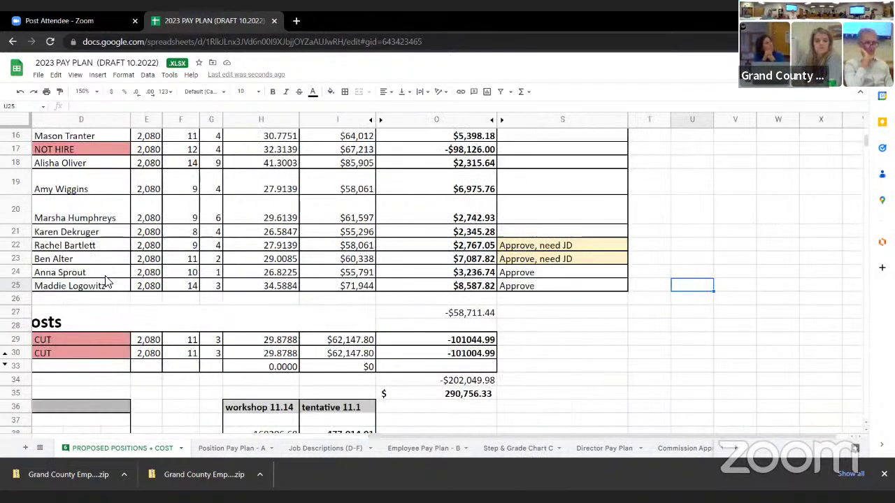
{"action": "left_click_drag", "start_coordinate": [538, 436], "coordinate": [518, 438]}
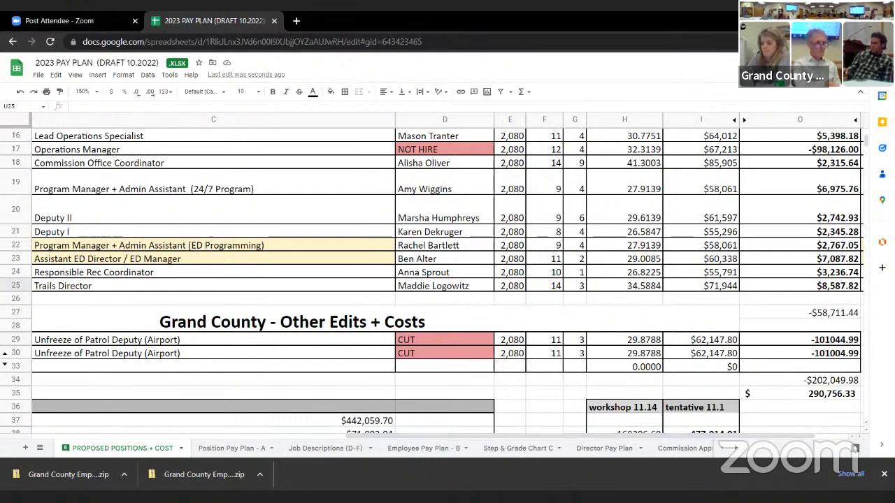
{"action": "left_click_drag", "start_coordinate": [484, 435], "coordinate": [552, 435]}
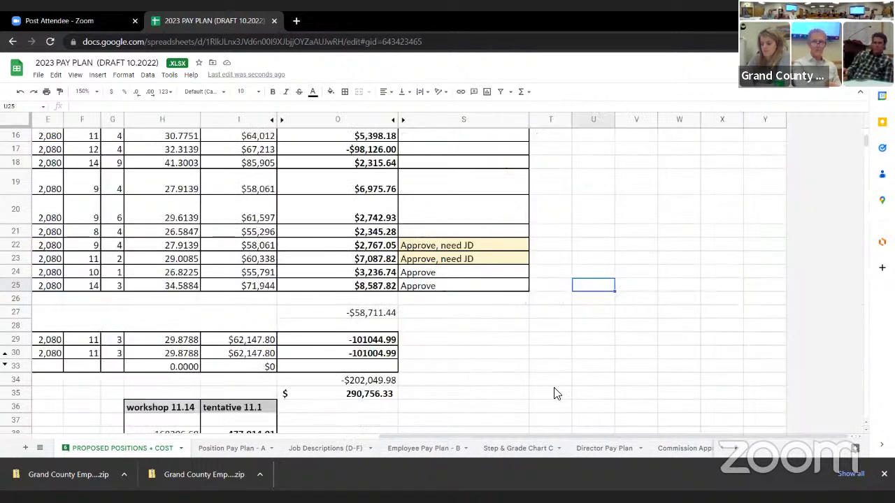
Fill decision cells S24 and S25 for the Responsible Rec Coordinator and Trails Director with light green.
{"action": "left_click_drag", "start_coordinate": [457, 277], "coordinate": [455, 287]}
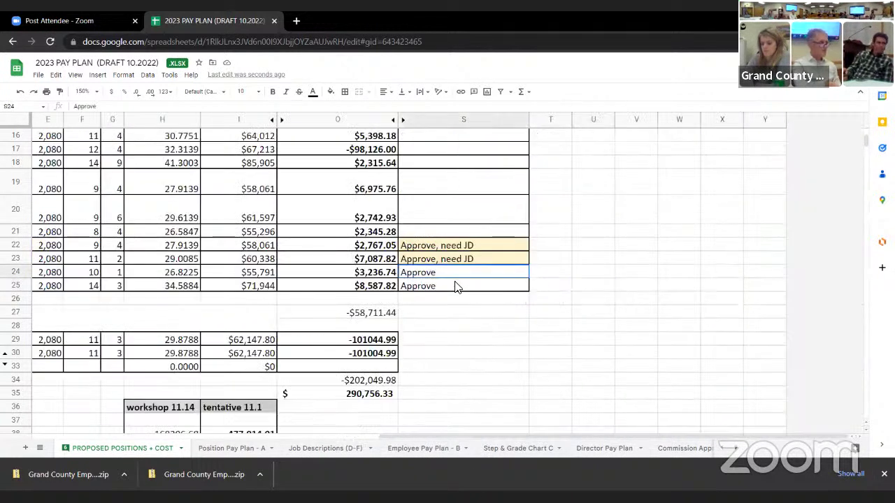
{"action": "left_click", "coordinate": [331, 91]}
{"action": "left_click", "coordinate": [371, 149]}
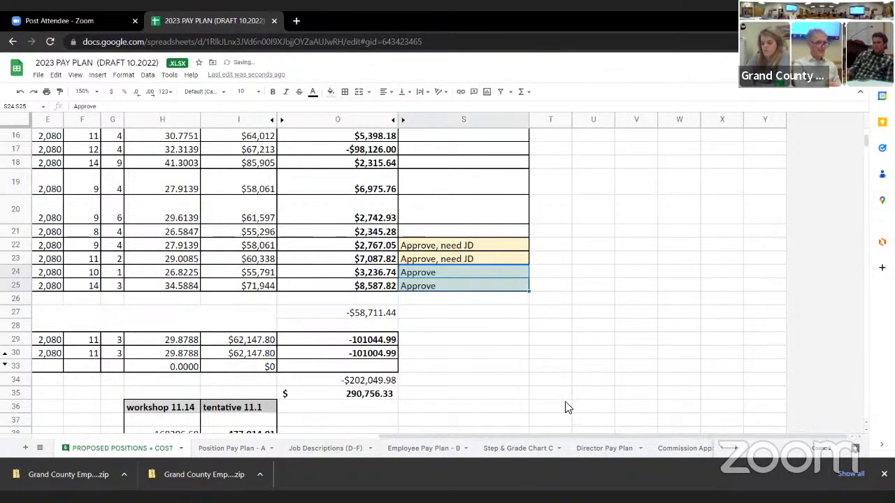
{"action": "left_click", "coordinate": [566, 407]}
Examine the proposed Active Transportation + Trails positions in rows 9 and 10, from their titles across to the decisions column.
{"action": "scroll", "coordinate": [566, 408], "scroll_direction": "up", "scroll_amount": 5}
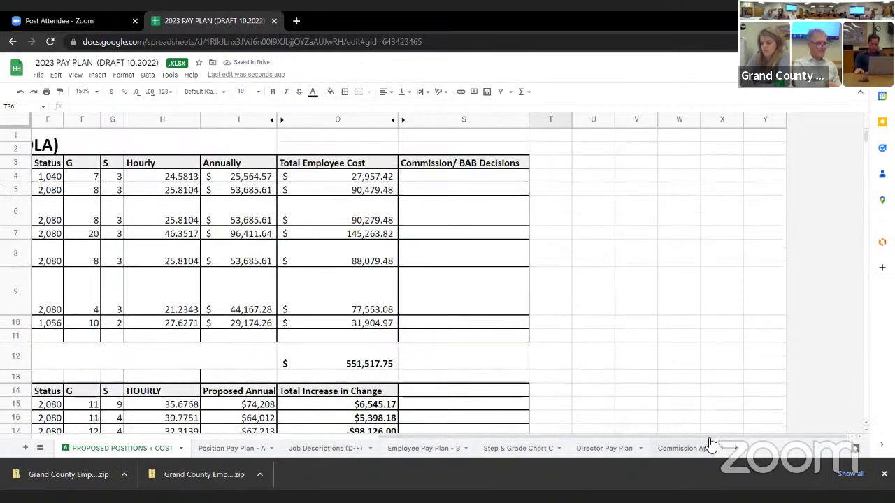
{"action": "scroll", "coordinate": [548, 438], "scroll_direction": "left", "scroll_amount": 3}
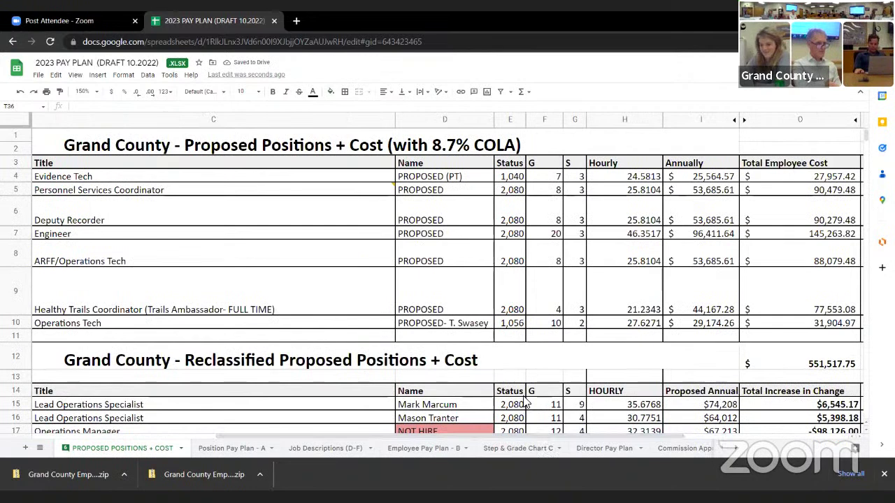
{"action": "left_click", "coordinate": [269, 324]}
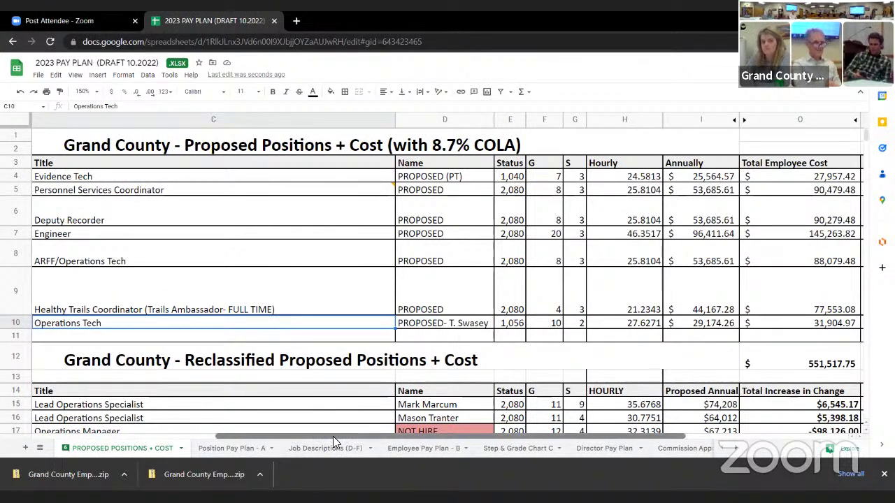
{"action": "left_click_drag", "start_coordinate": [333, 436], "coordinate": [339, 437]}
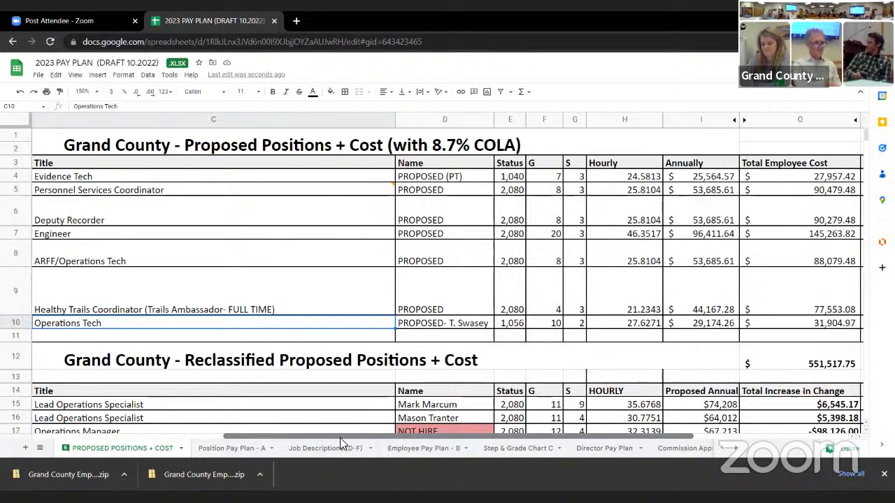
{"action": "left_click", "coordinate": [183, 296]}
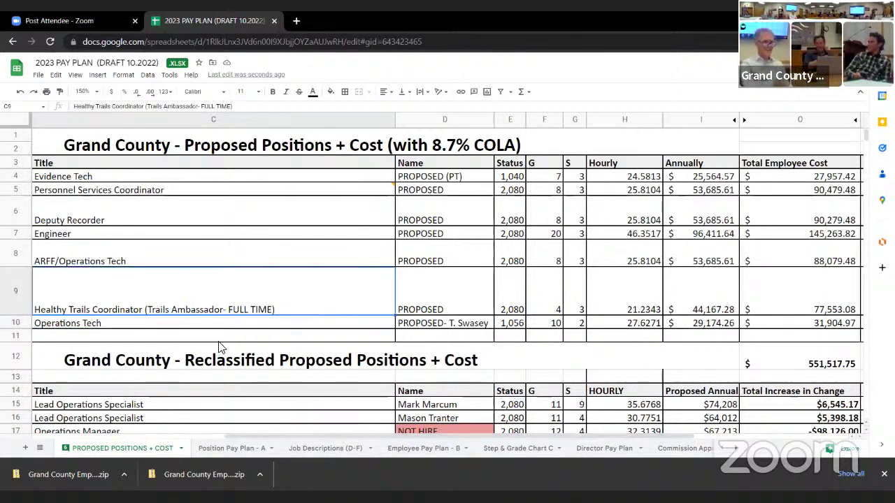
{"action": "left_click", "coordinate": [401, 92]}
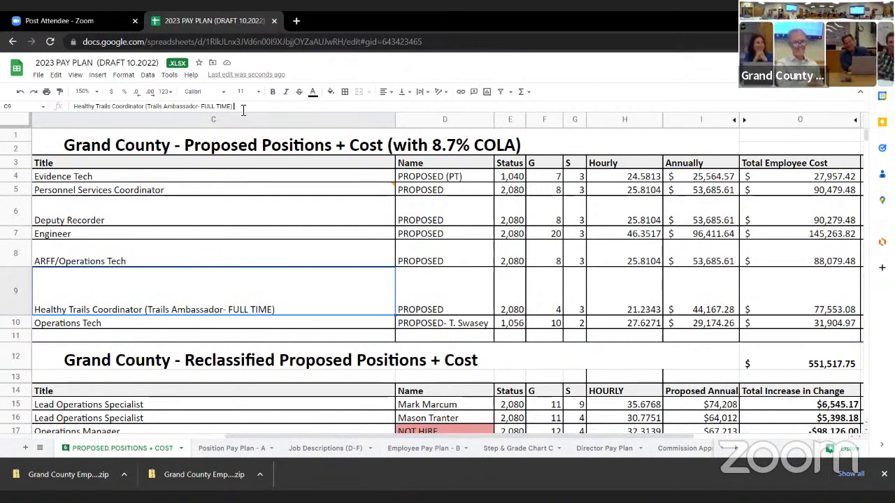
{"action": "left_click", "coordinate": [389, 108]}
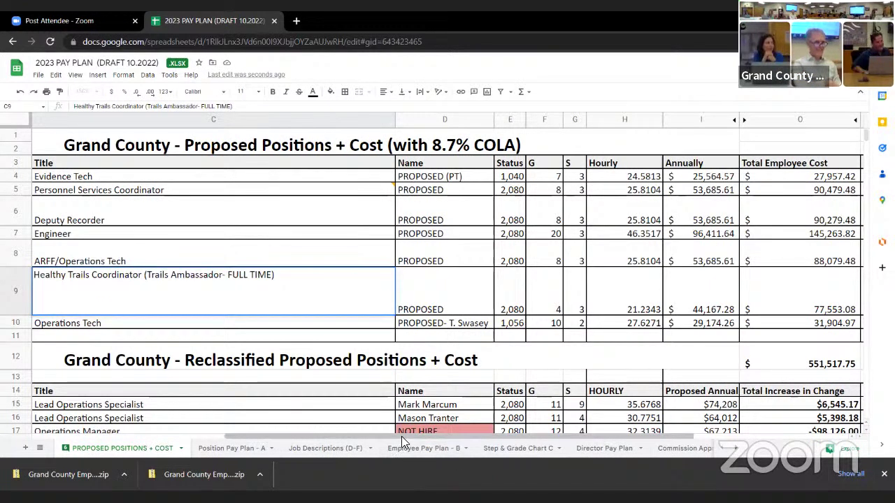
{"action": "left_click_drag", "start_coordinate": [401, 436], "coordinate": [559, 435]}
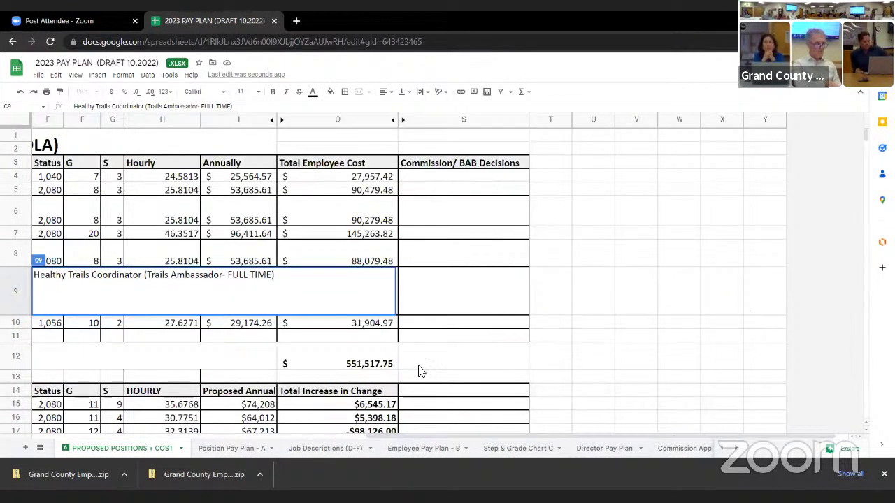
{"action": "left_click", "coordinate": [448, 313]}
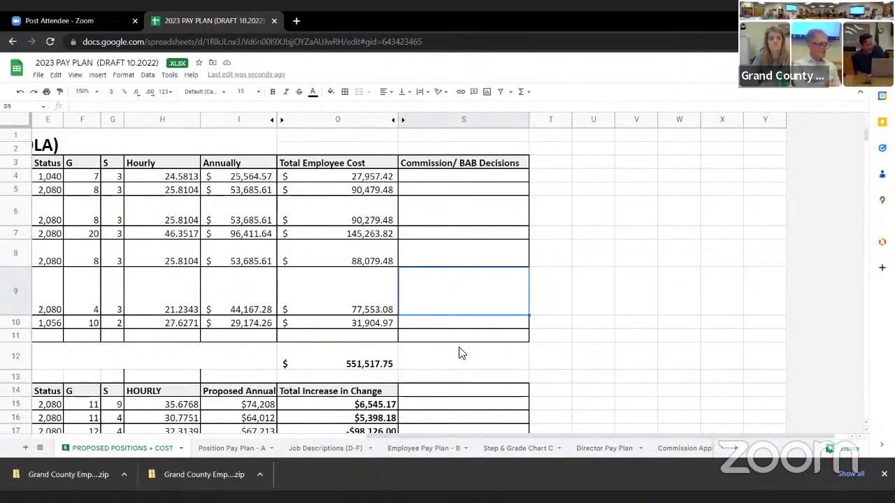
{"action": "type", "text": "A"}
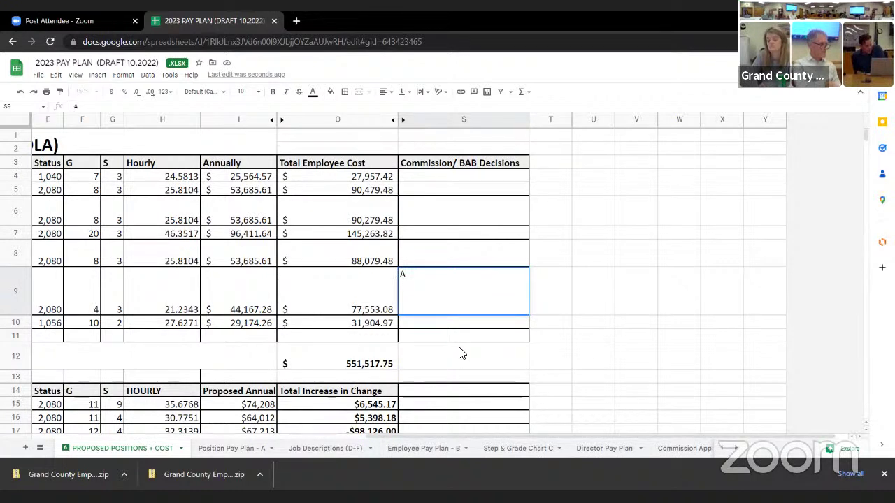
{"action": "key", "text": "BackSpace"}
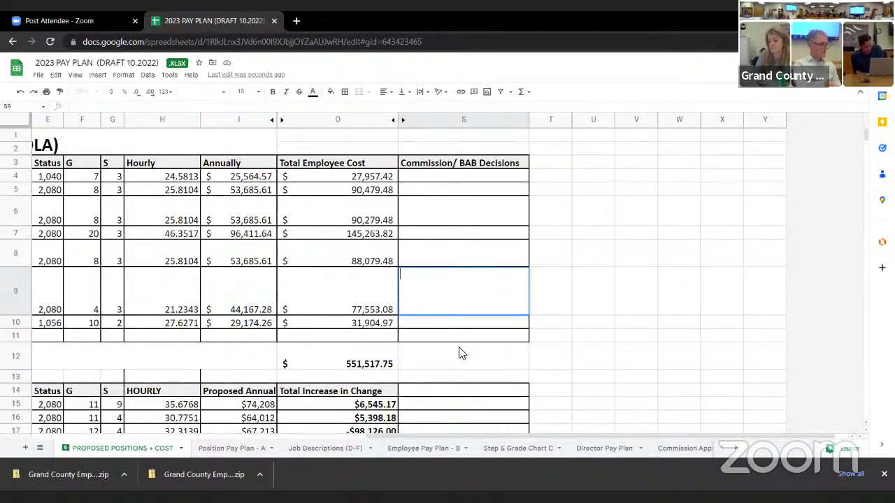
{"action": "key", "text": "Left"}
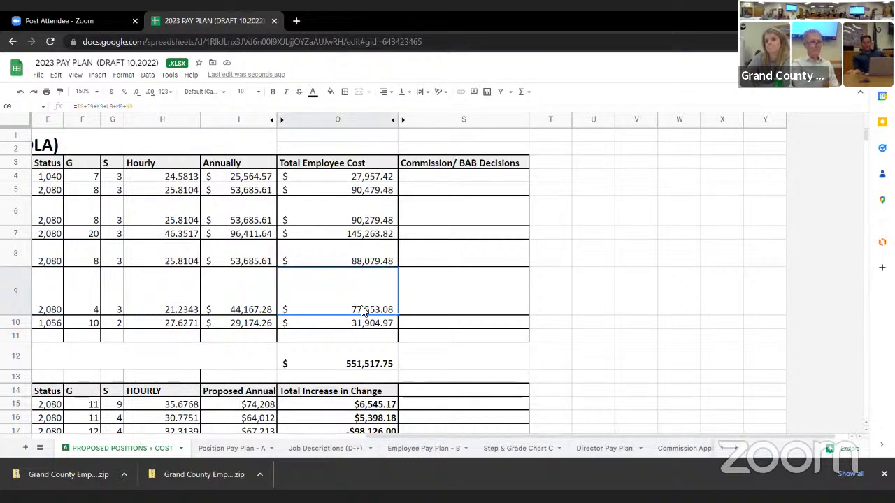
Enter "Approve" in decision cell S9 for the Healthy Trails Coordinator and "Approved" in S10 for the Operations Tech.
{"action": "left_click", "coordinate": [493, 305]}
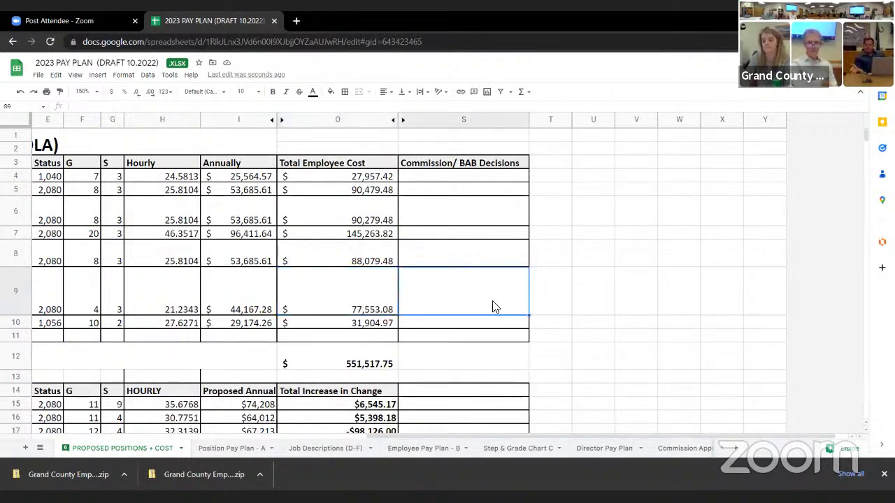
{"action": "type", "text": "Approve"}
{"action": "key", "text": "Return"}
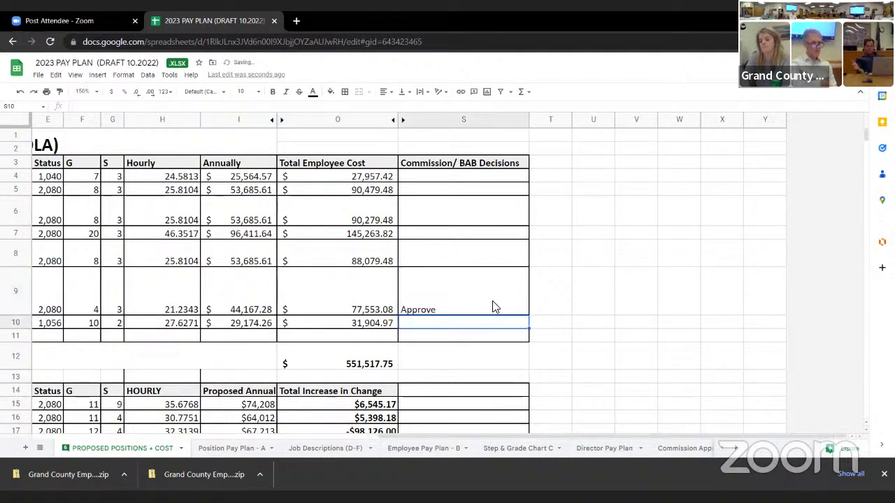
{"action": "type", "text": "Approved f"}
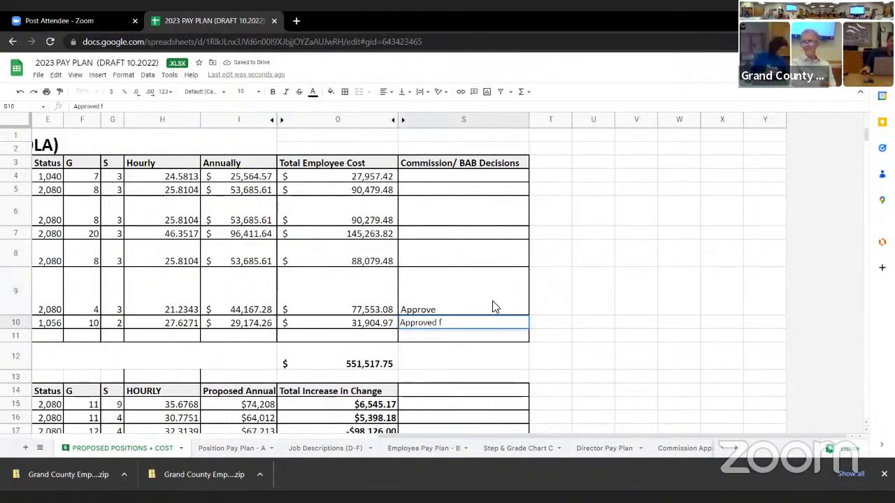
{"action": "key", "text": "BackSpace"}
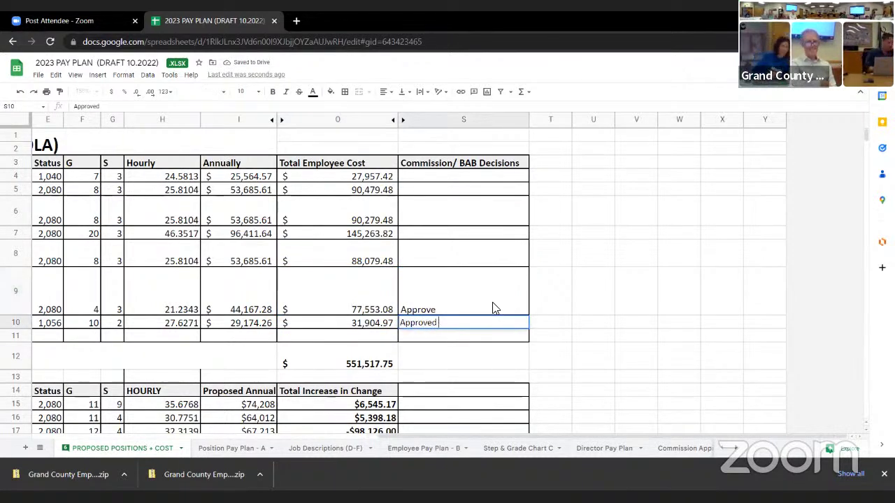
Replace the decision in cell S9 for the Healthy Trails Coordinator with "Approved".
{"action": "left_click", "coordinate": [493, 306]}
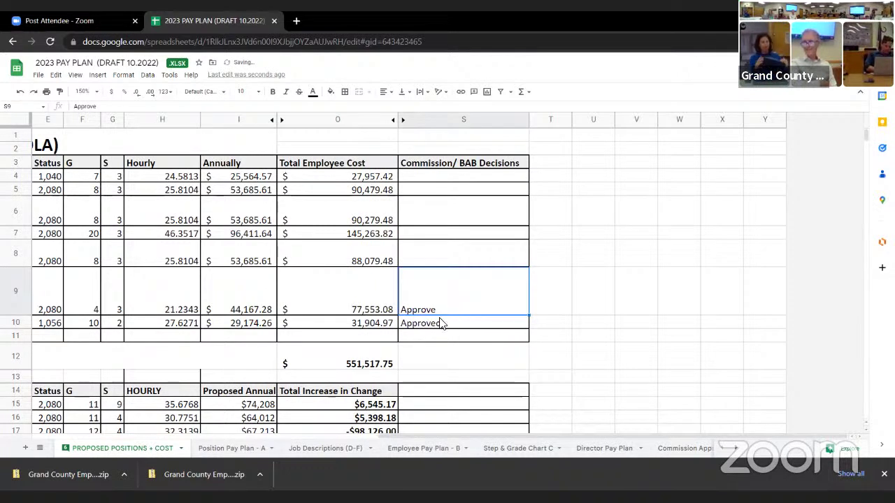
{"action": "type", "text": "d"}
{"action": "key", "text": "BackSpace"}
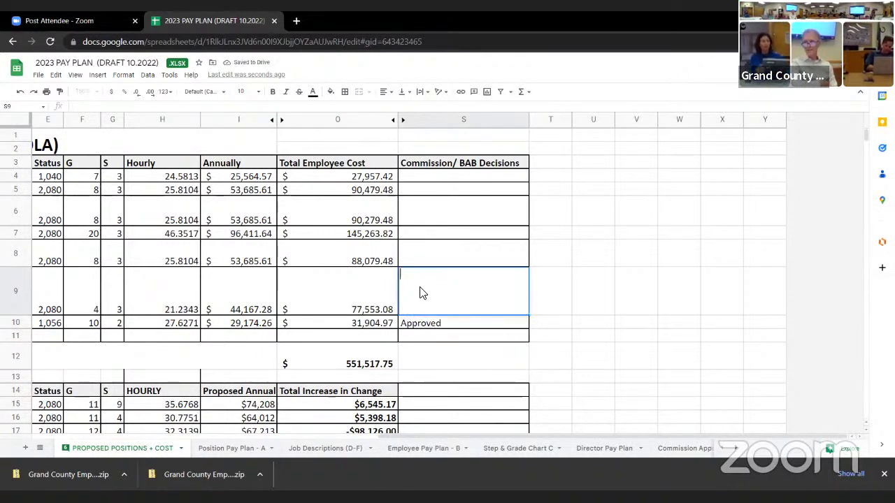
{"action": "type", "text": "Approved"}
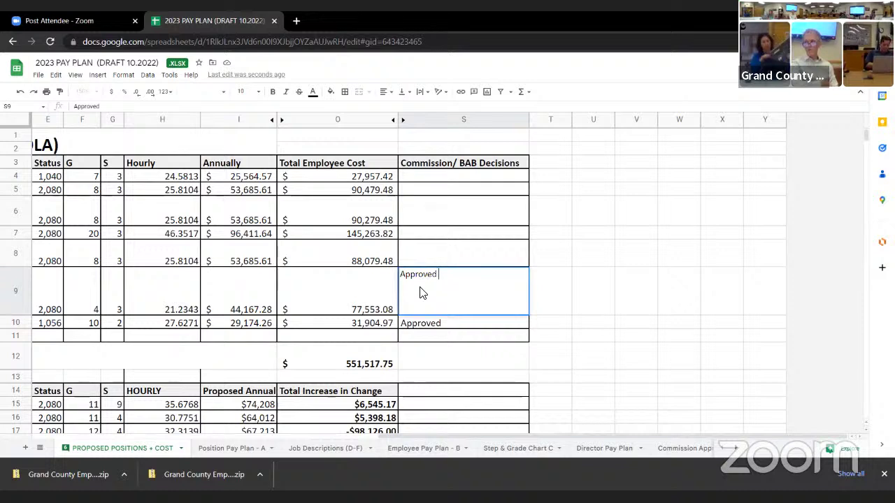
{"action": "key", "text": "Return"}
Fill decision cells S9 and S10 for the proposed Active Transportation + Trails positions with light green.
{"action": "left_click", "coordinate": [460, 292]}
{"action": "left_click", "coordinate": [468, 318], "text": "shift"}
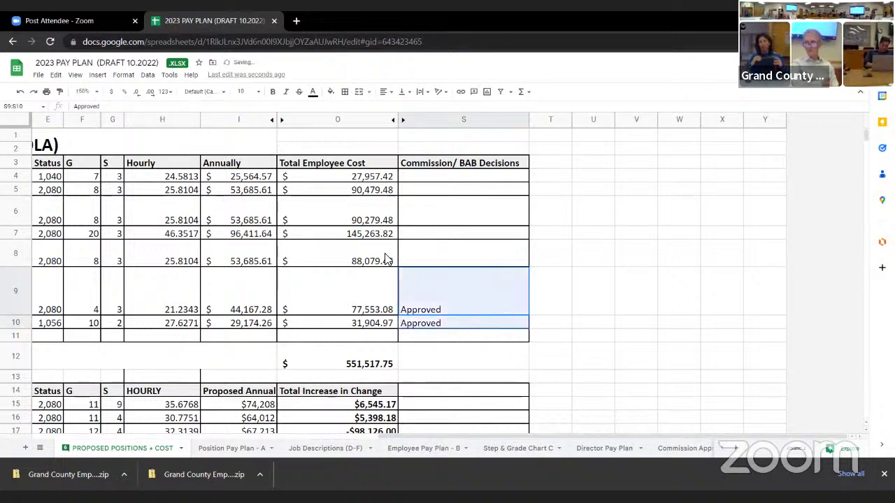
{"action": "left_click", "coordinate": [330, 92]}
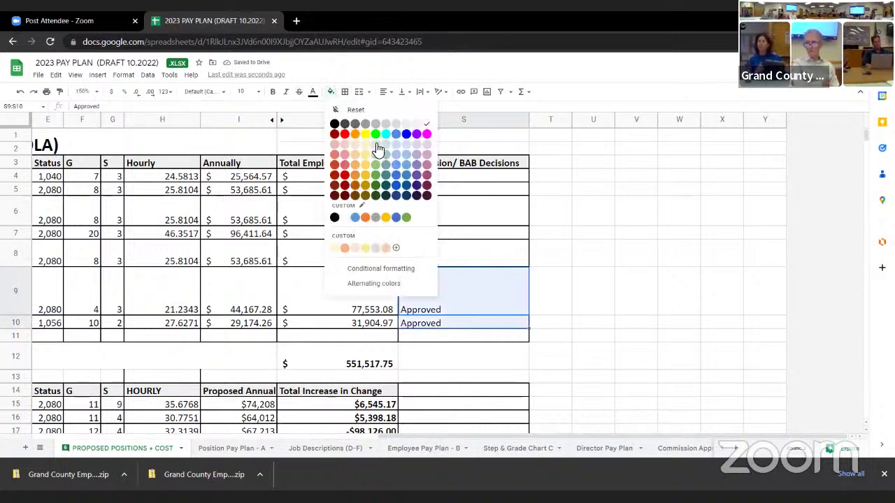
{"action": "left_click", "coordinate": [376, 144]}
{"action": "left_click", "coordinate": [461, 251]}
Enter "Approved" in decision cell S4 for the proposed Jail Evidence Tech position.
{"action": "mouse_move", "coordinate": [609, 435]}
{"action": "left_mouse_down"}
{"action": "mouse_move", "coordinate": [430, 429]}
{"action": "mouse_move", "coordinate": [324, 319]}
{"action": "left_mouse_up"}
{"action": "left_click", "coordinate": [360, 301]}
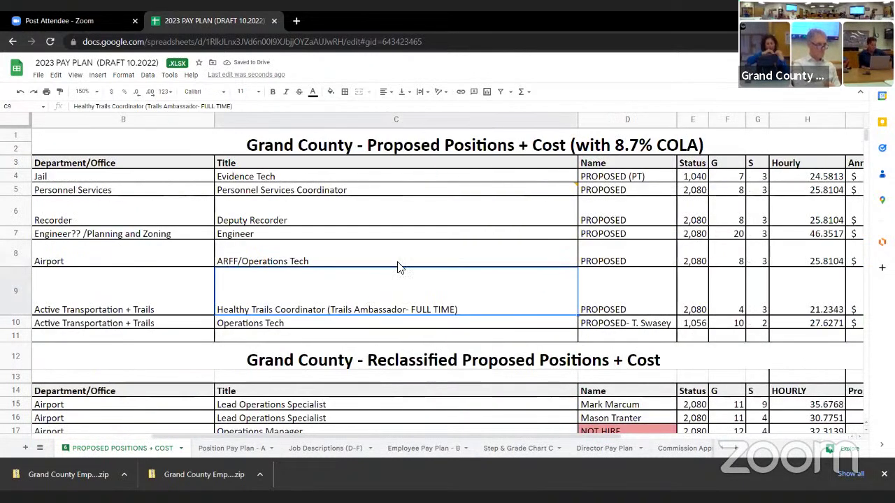
{"action": "left_click", "coordinate": [515, 180]}
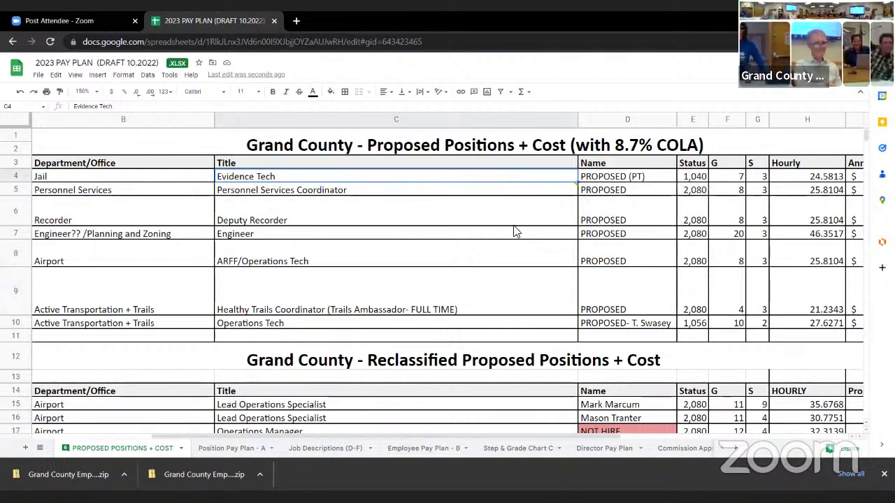
{"action": "mouse_move", "coordinate": [422, 196]}
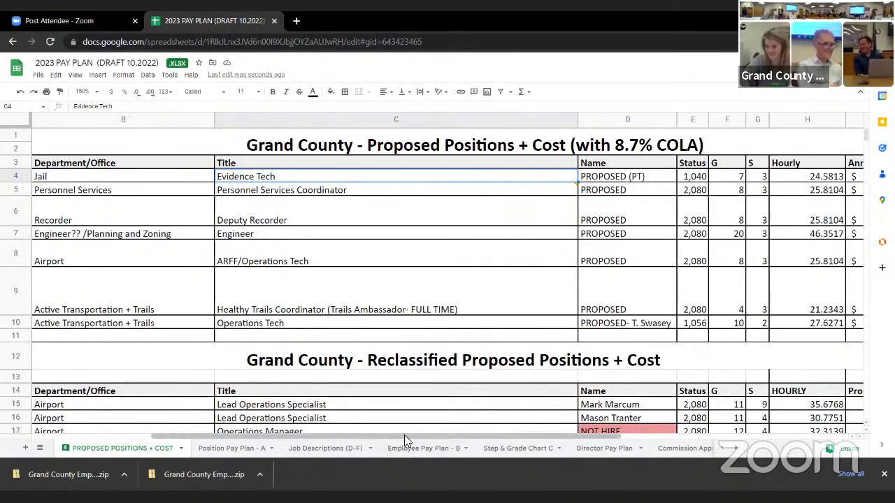
{"action": "left_click_drag", "start_coordinate": [404, 435], "coordinate": [360, 420]}
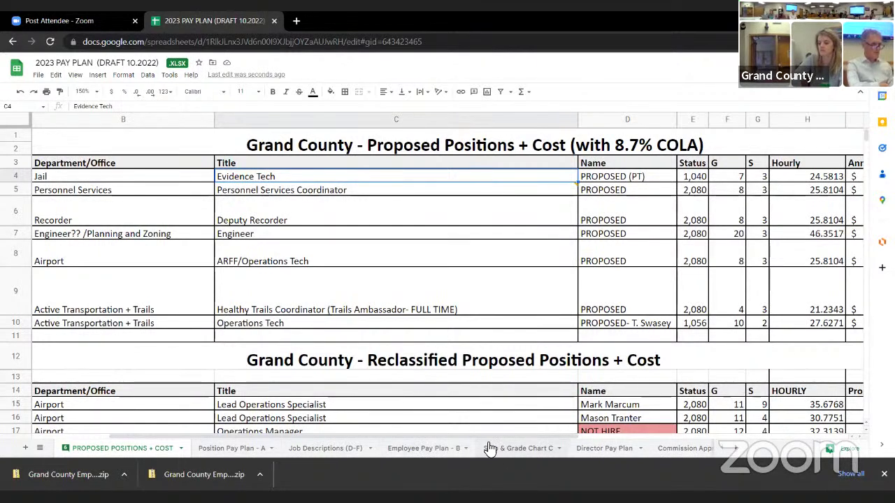
{"action": "left_click_drag", "start_coordinate": [486, 435], "coordinate": [774, 435]}
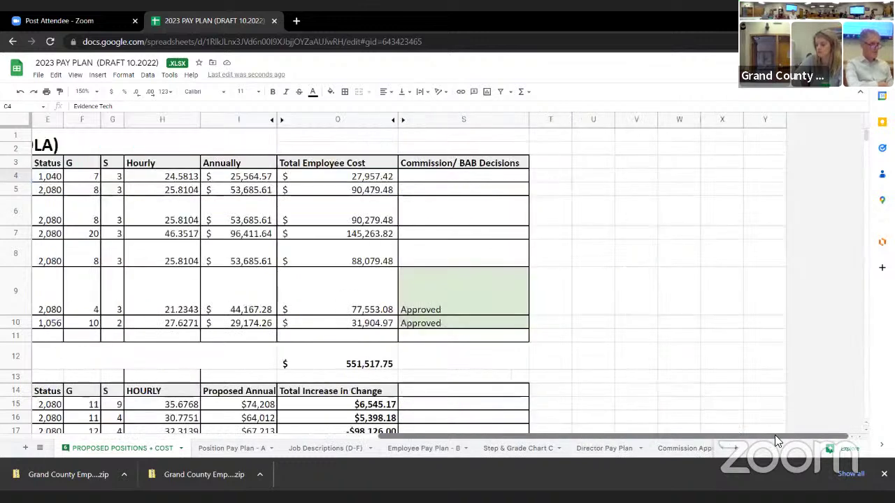
{"action": "left_click", "coordinate": [446, 179]}
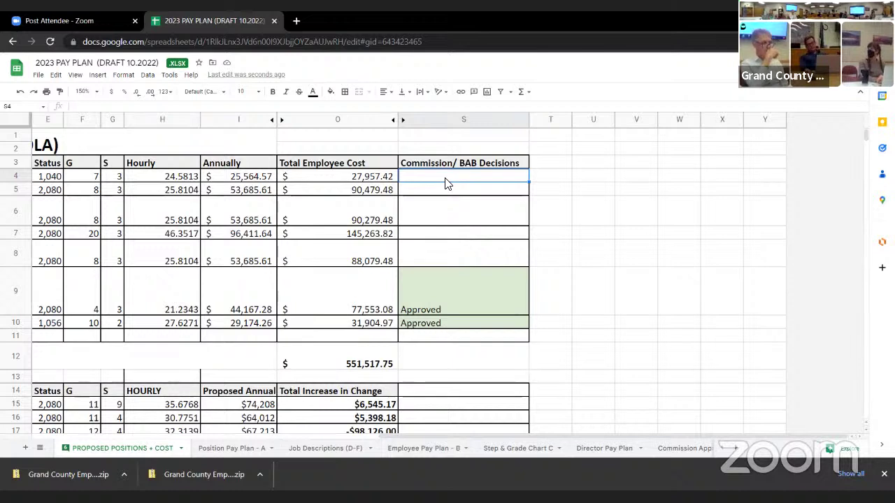
{"action": "type", "text": "Appr"}
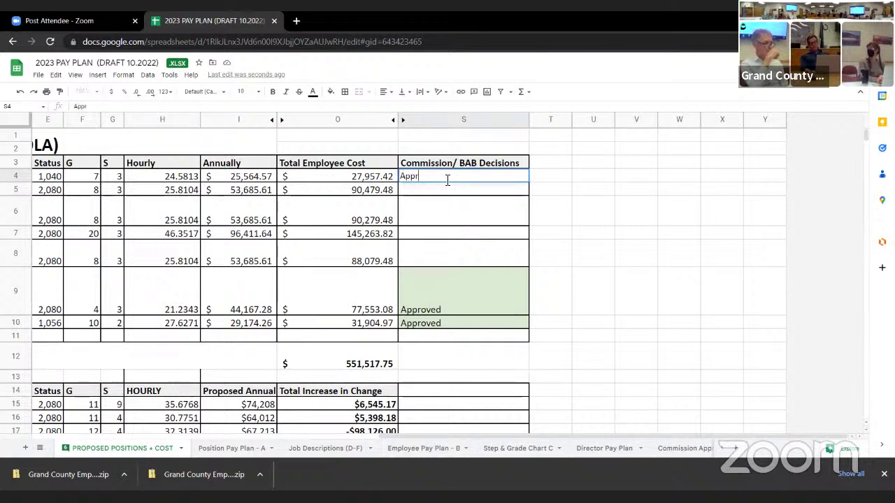
{"action": "type", "text": "oved"}
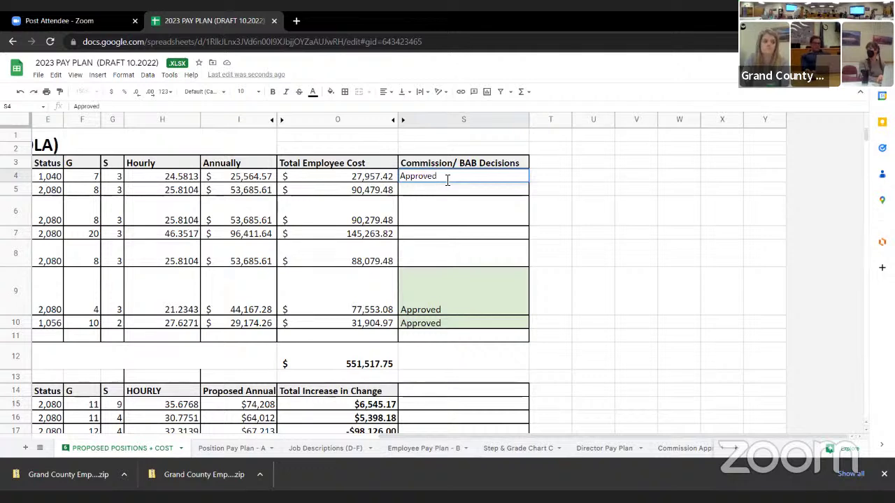
{"action": "type", "text": ", "}
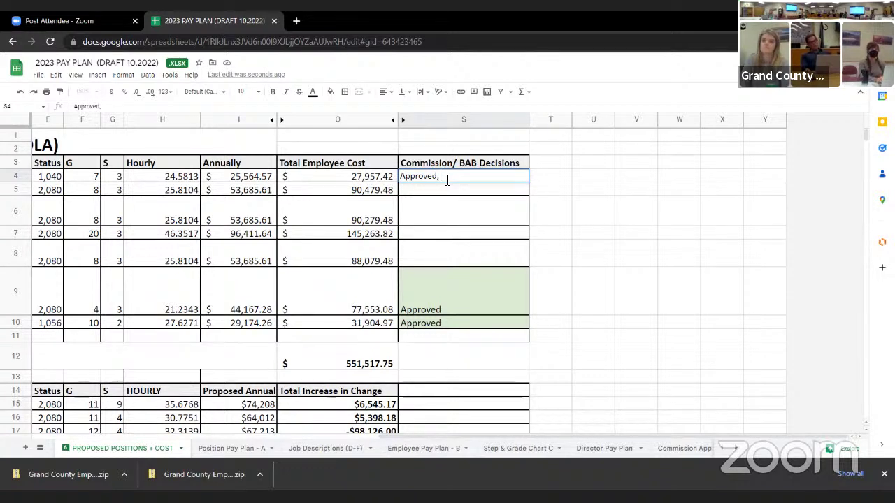
{"action": "type", "text": "irfa"}
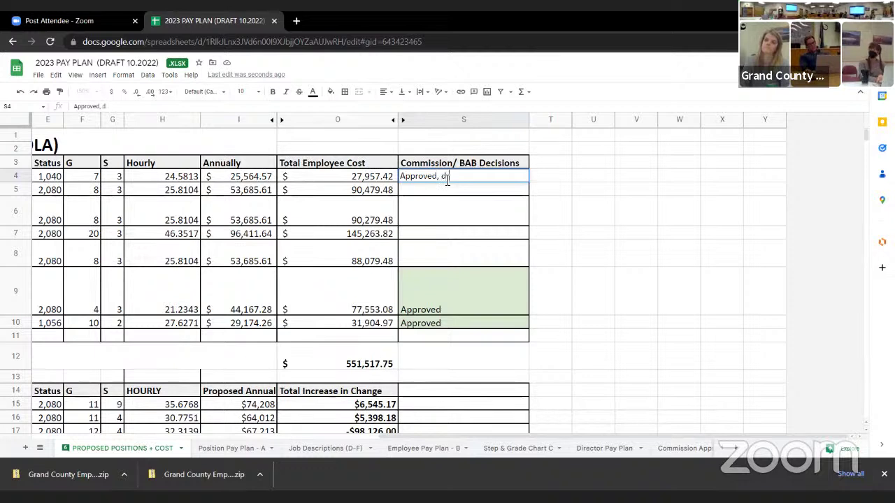
{"action": "key", "text": "BackSpace"}
{"action": "key", "text": "BackSpace"}
{"action": "key", "text": "BackSpace"}
{"action": "key", "text": "BackSpace"}
{"action": "key", "text": "BackSpace"}
{"action": "key", "text": "BackSpace"}
{"action": "type", "text": "."}
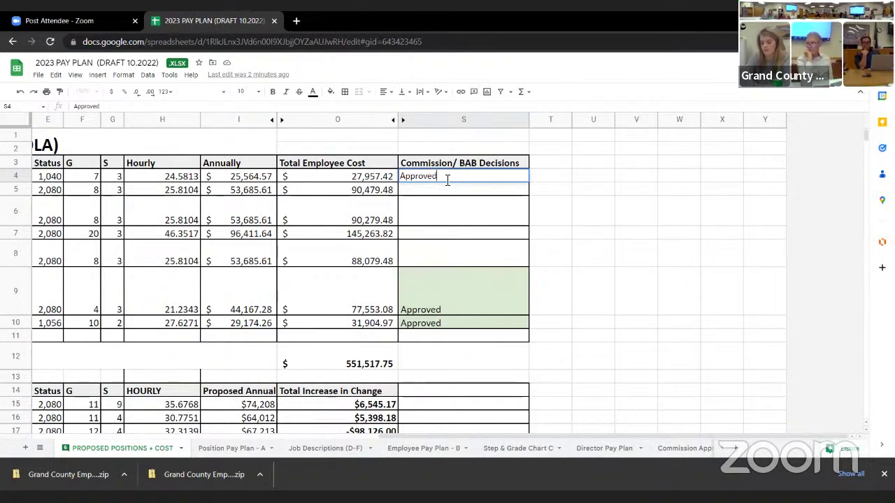
Check the decisions recorded for the reclassified positions in rows 22 to 25 and commit the "Approved" entry in S4.
{"action": "scroll", "coordinate": [482, 218], "scroll_direction": "down", "scroll_amount": 5}
{"action": "scroll", "coordinate": [482, 218], "scroll_direction": "down", "scroll_amount": 2}
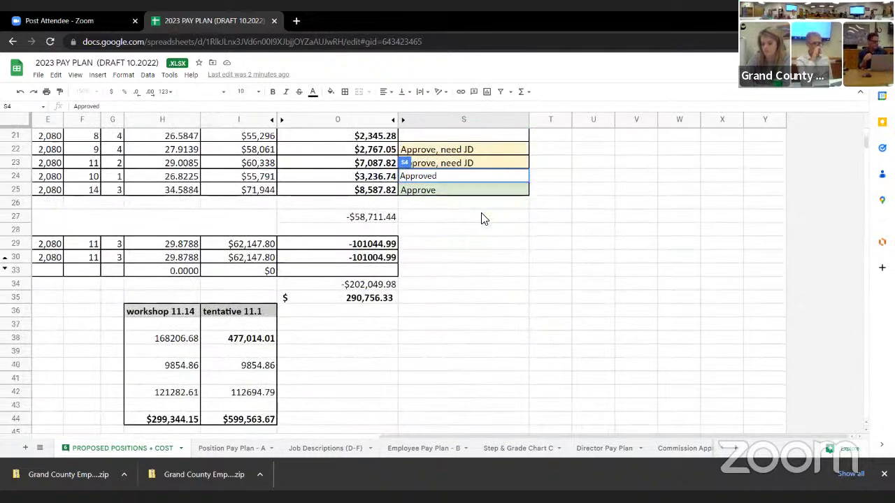
{"action": "scroll", "coordinate": [482, 218], "scroll_direction": "up", "scroll_amount": 4}
{"action": "scroll", "coordinate": [482, 218], "scroll_direction": "up", "scroll_amount": 4}
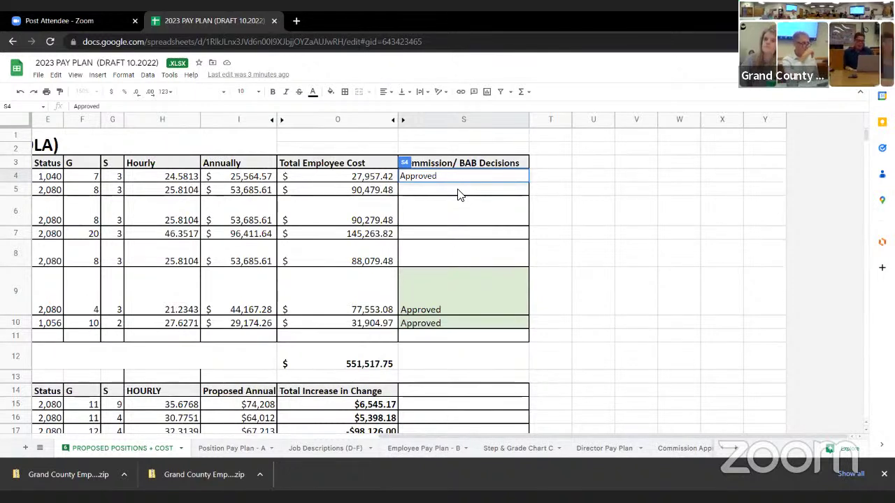
{"action": "left_click", "coordinate": [458, 194]}
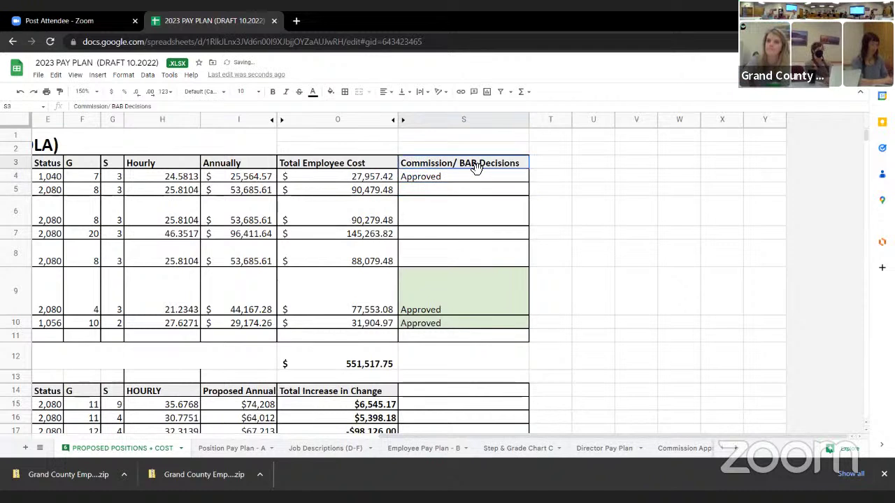
{"action": "key", "text": "Up"}
{"action": "key", "text": "Up"}
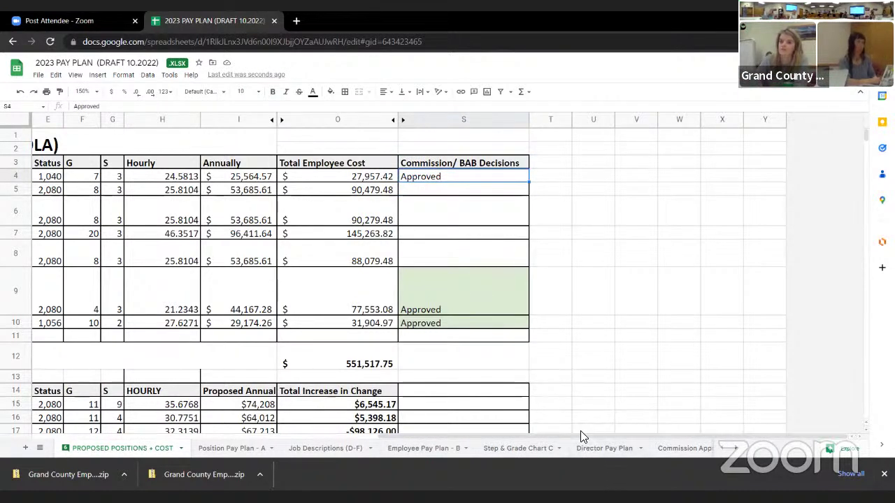
Enter "Approved" in decision cell S5 for the proposed Personnel Services Coordinator.
{"action": "left_click_drag", "start_coordinate": [582, 436], "coordinate": [483, 440]}
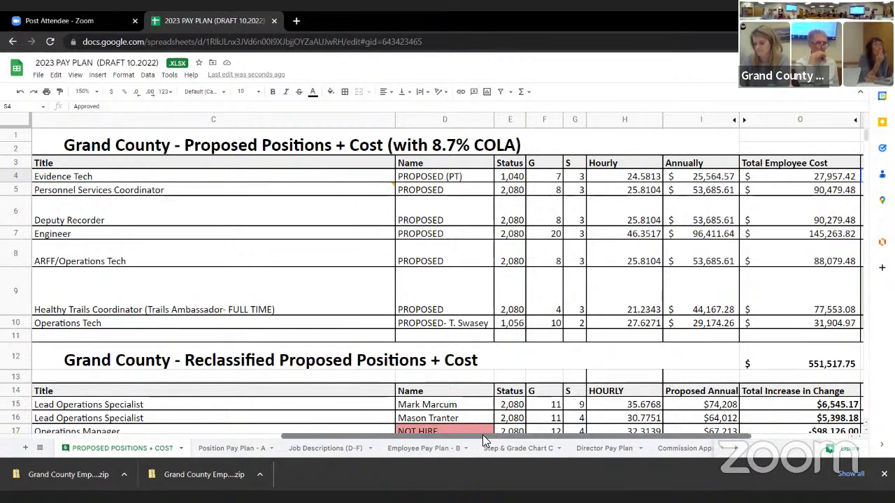
{"action": "left_click_drag", "start_coordinate": [489, 435], "coordinate": [570, 436]}
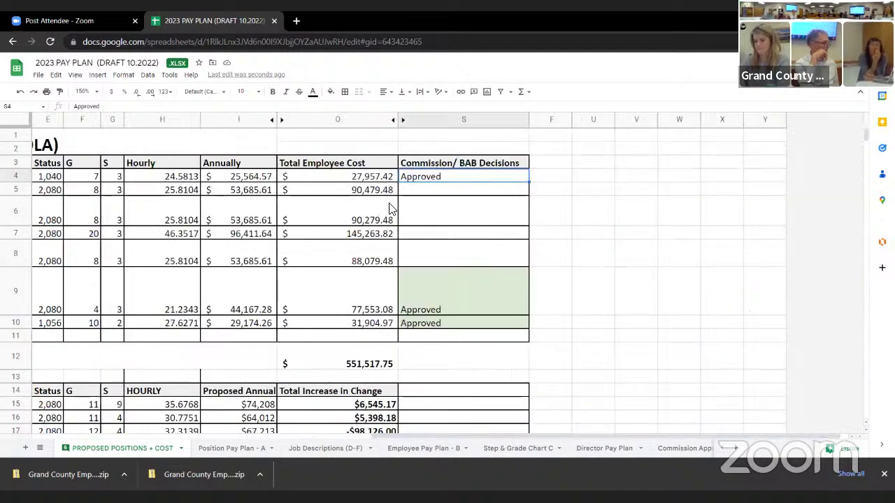
{"action": "left_click", "coordinate": [416, 193]}
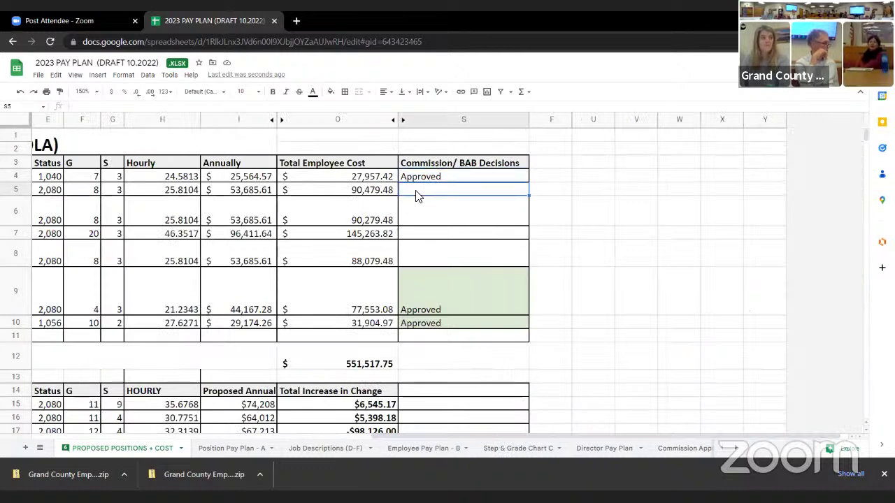
{"action": "type", "text": "Approved"}
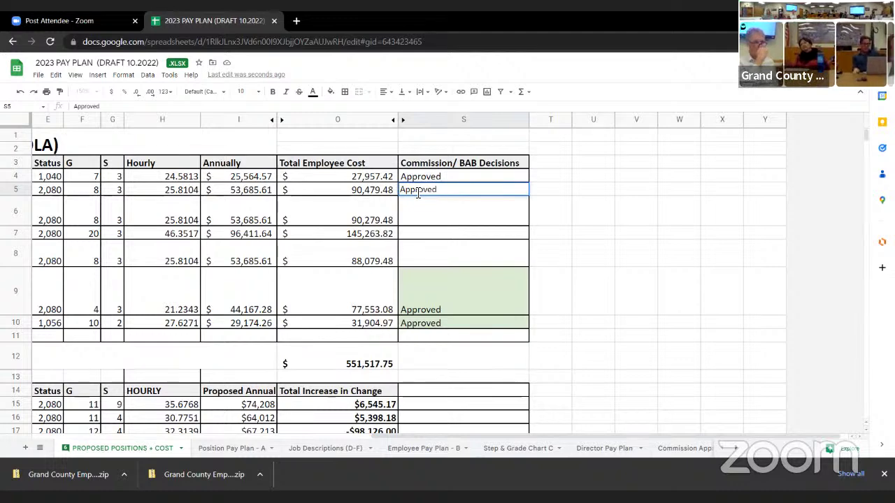
{"action": "key", "text": "Return"}
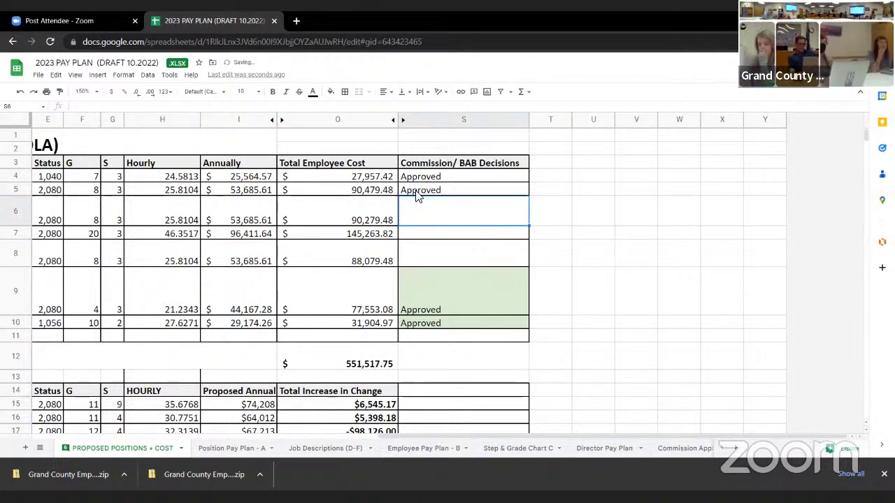
Examine the Deputy Recorder's details in row 6, temporarily unhiding the notes, comps and draft JD columns P to R and hiding them again.
{"action": "left_click_drag", "start_coordinate": [465, 435], "coordinate": [291, 443]}
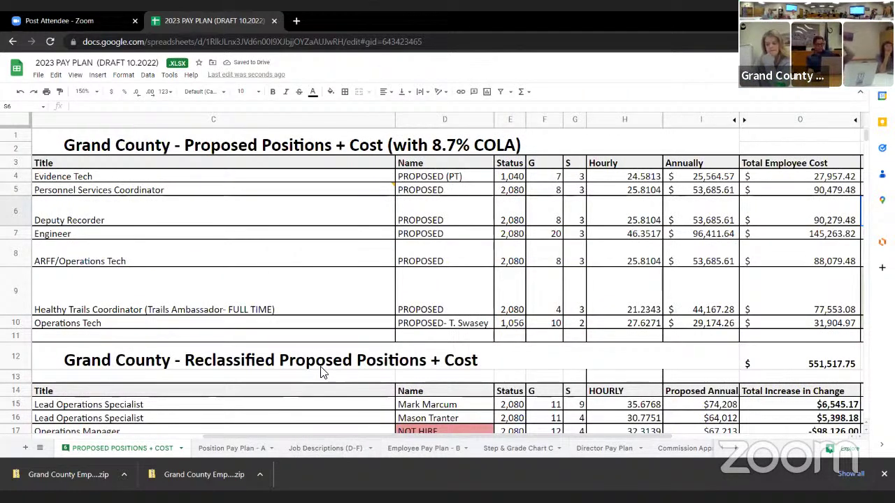
{"action": "left_click", "coordinate": [544, 223]}
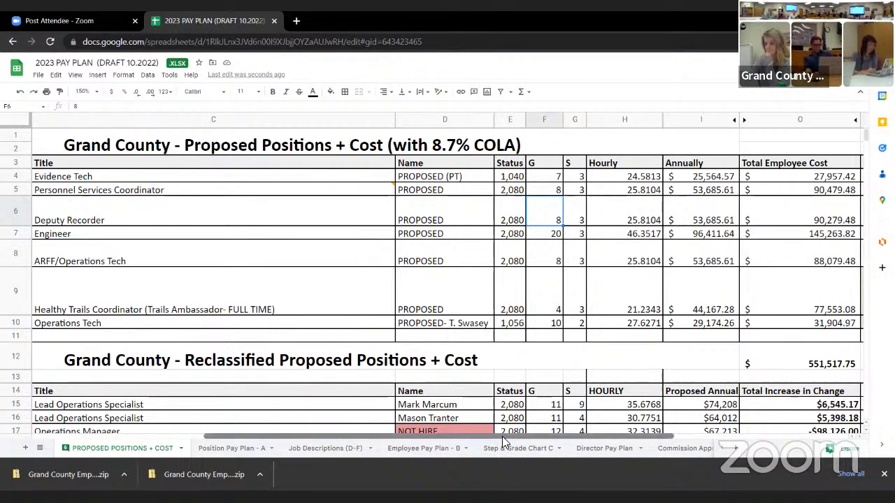
{"action": "left_click_drag", "start_coordinate": [506, 440], "coordinate": [682, 436]}
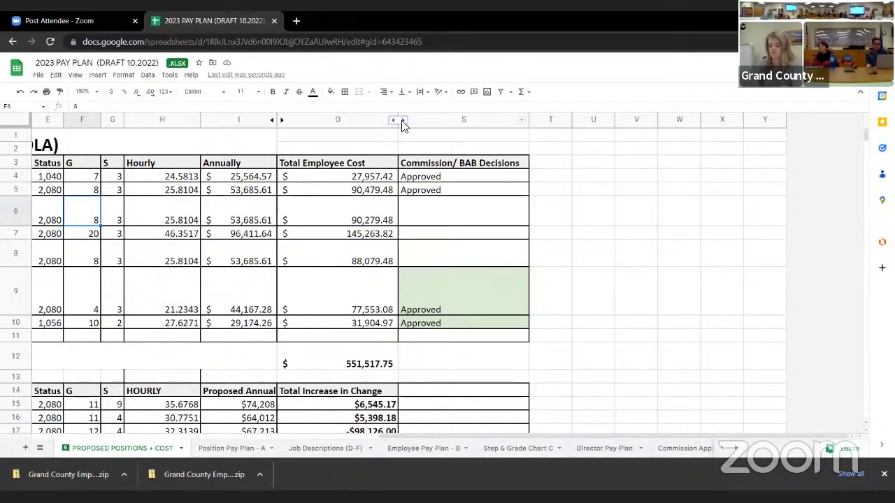
{"action": "left_click", "coordinate": [402, 121]}
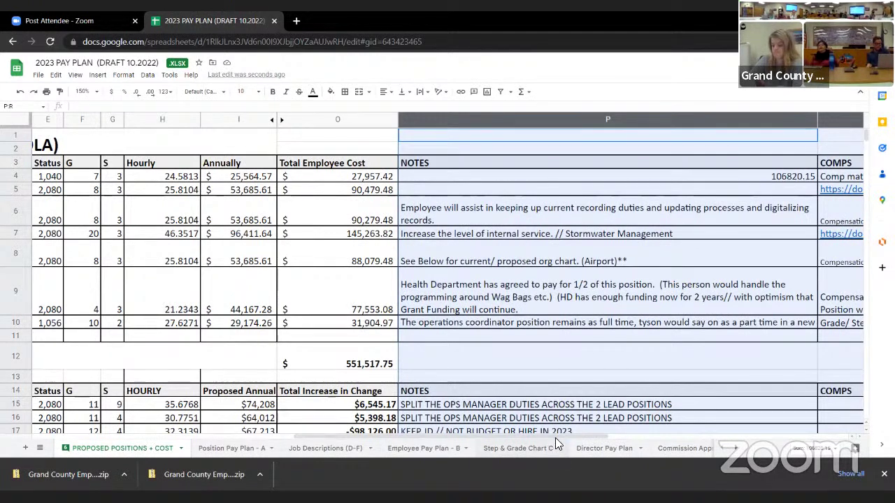
{"action": "left_click_drag", "start_coordinate": [555, 435], "coordinate": [715, 427]}
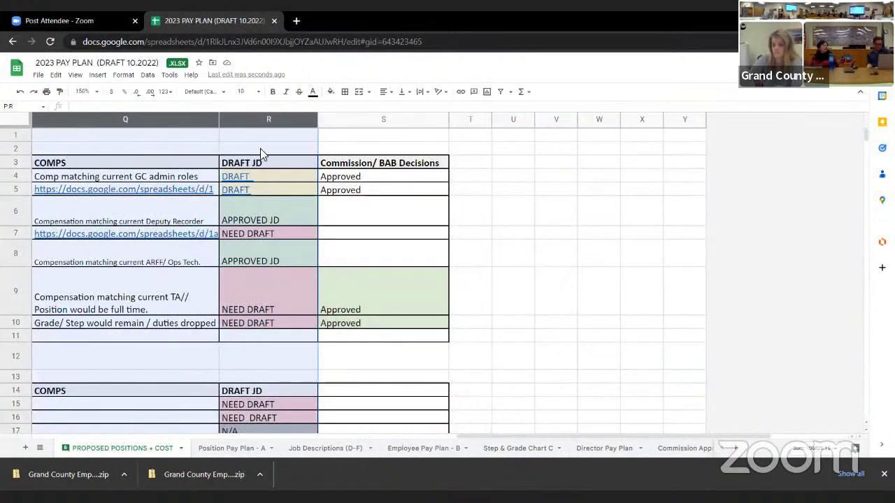
{"action": "right_click", "coordinate": [273, 121]}
{"action": "left_click", "coordinate": [343, 259]}
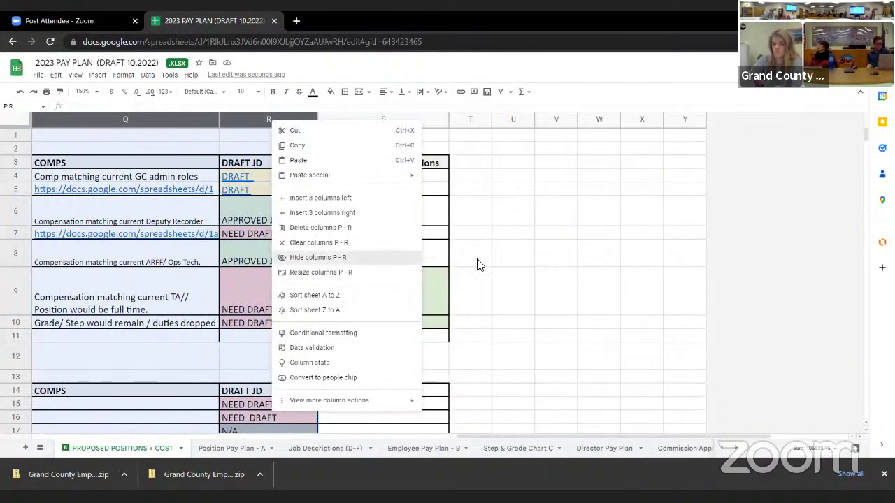
Enter "Denied" in decision cell S6 for the Deputy Recorder and fill the cell with light red.
{"action": "left_click", "coordinate": [445, 212]}
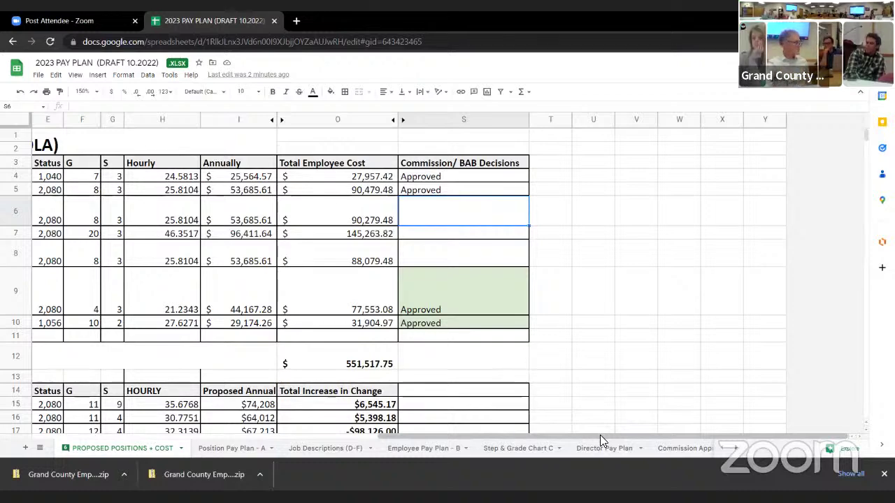
{"action": "mouse_move", "coordinate": [600, 435]}
{"action": "left_mouse_down"}
{"action": "mouse_move", "coordinate": [577, 432]}
{"action": "mouse_move", "coordinate": [589, 432]}
{"action": "left_mouse_up"}
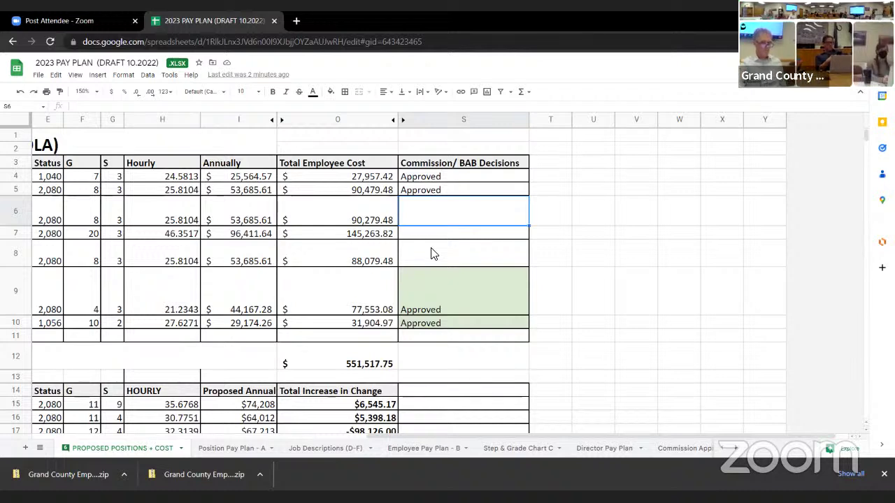
{"action": "type", "text": "Denied"}
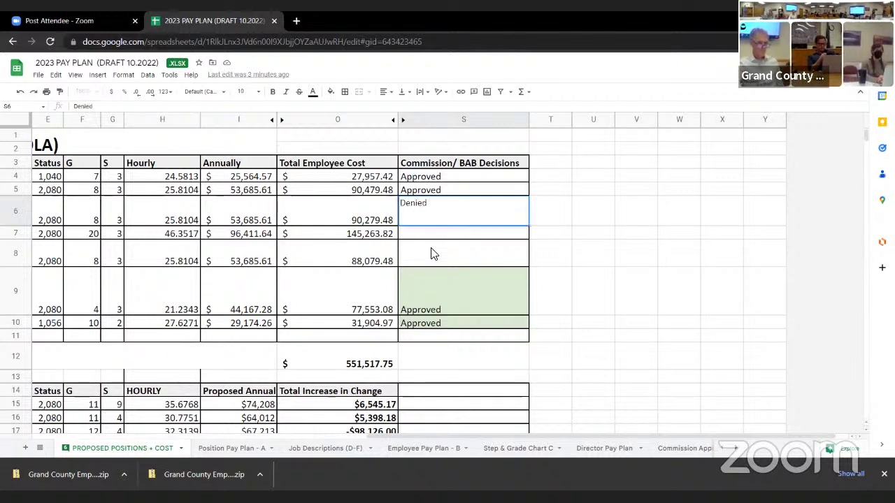
{"action": "key", "text": "Return"}
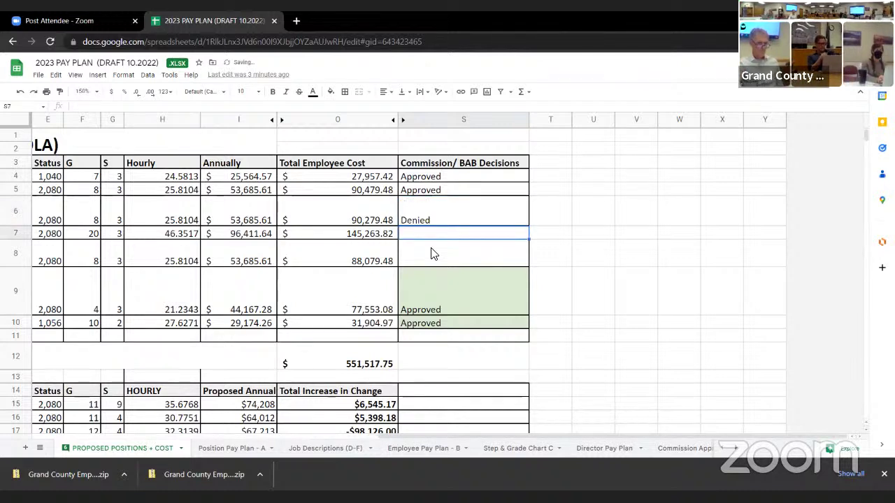
{"action": "left_click", "coordinate": [464, 206]}
{"action": "left_click", "coordinate": [331, 91]}
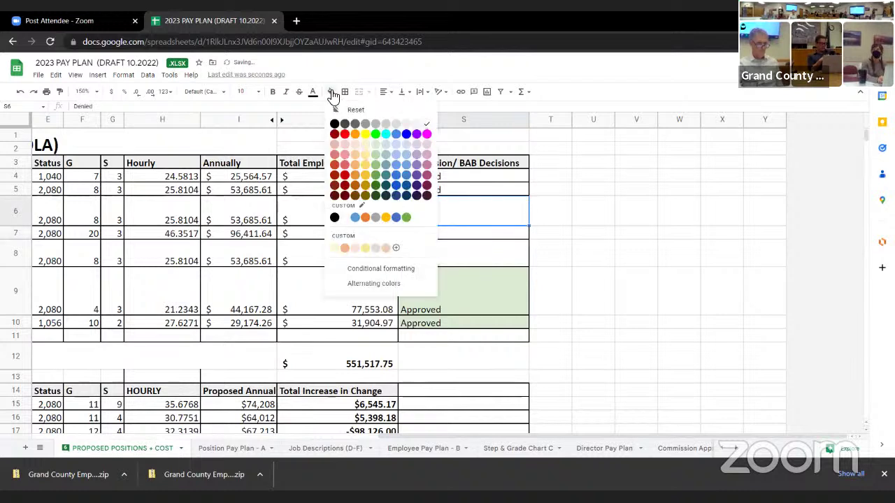
{"action": "left_click", "coordinate": [345, 150]}
Fill decision cells S4 and S5 for the Evidence Tech and Personnel Services Coordinator with light green.
{"action": "left_click", "coordinate": [451, 177]}
{"action": "left_click", "coordinate": [448, 190], "text": "shift"}
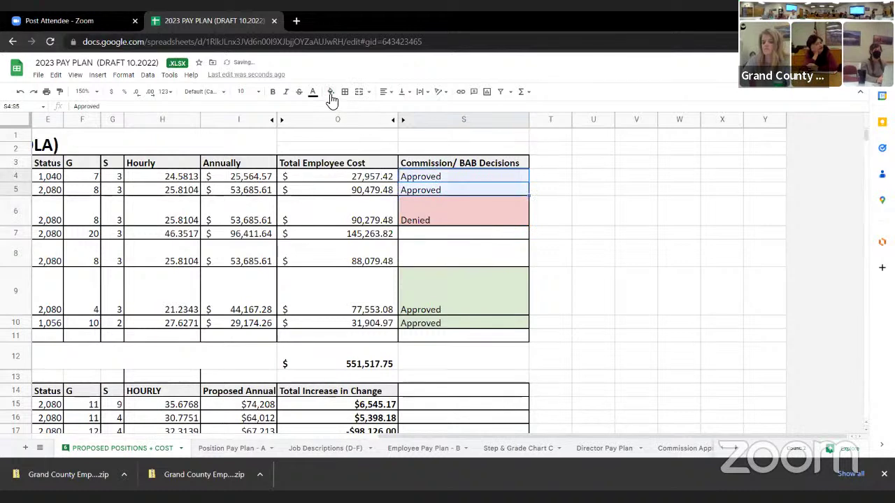
{"action": "left_click", "coordinate": [331, 91]}
{"action": "left_click", "coordinate": [379, 145]}
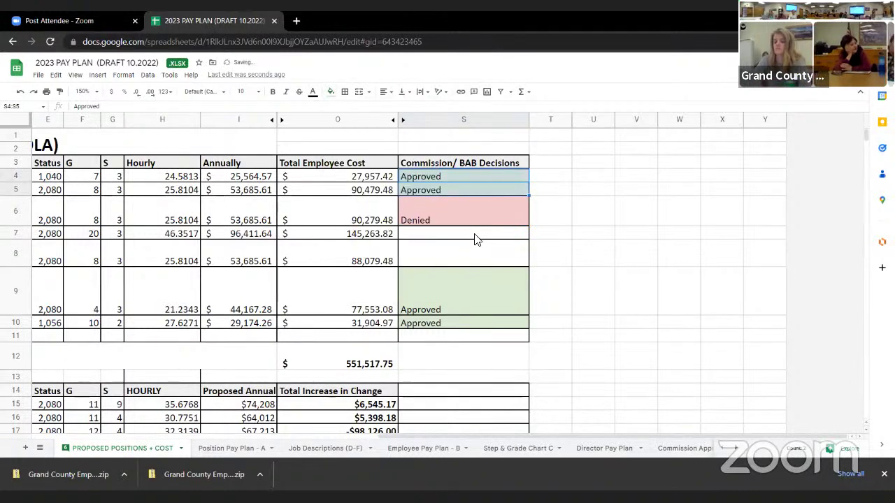
Examine the proposed Engineer position in row 7, checking its title, name, status, grade, pay and total employee cost.
{"action": "left_click", "coordinate": [475, 239]}
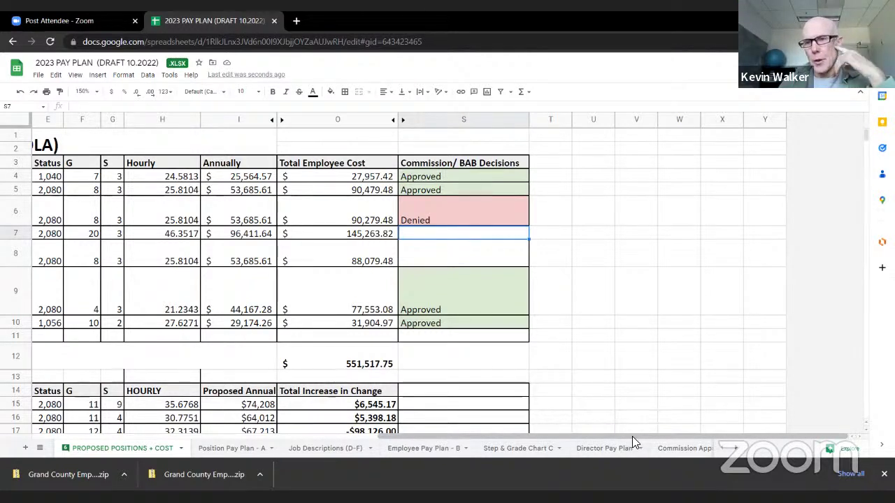
{"action": "left_click_drag", "start_coordinate": [632, 436], "coordinate": [624, 436]}
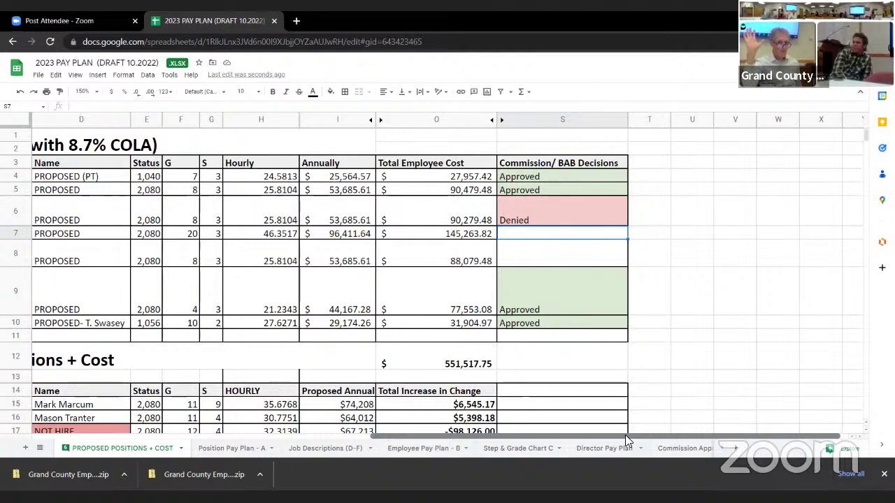
{"action": "left_click_drag", "start_coordinate": [623, 433], "coordinate": [609, 430]}
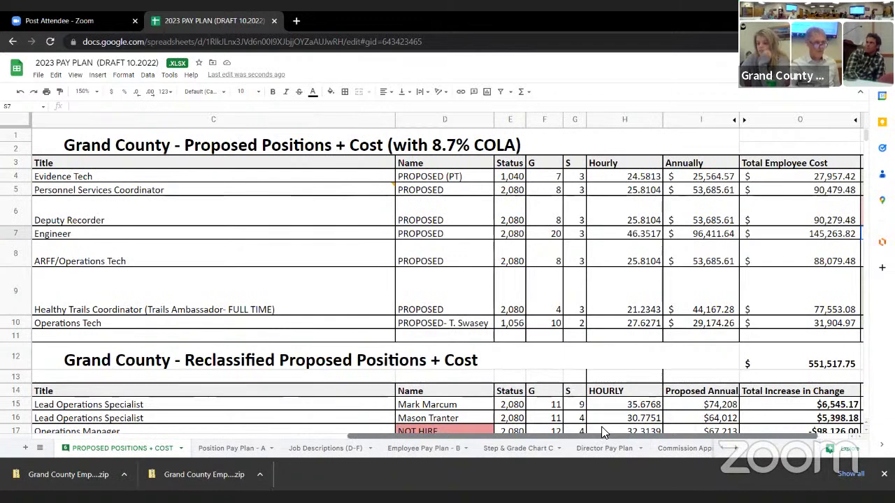
{"action": "left_click_drag", "start_coordinate": [605, 433], "coordinate": [589, 426]}
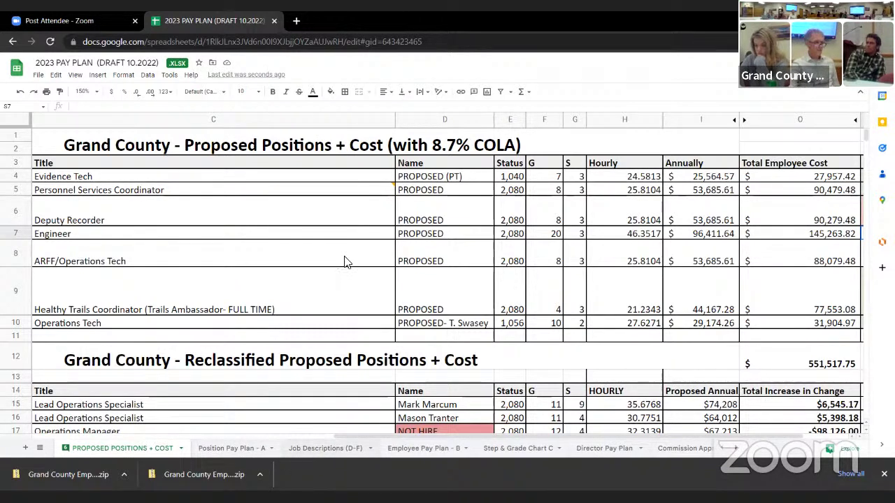
{"action": "left_click", "coordinate": [244, 239]}
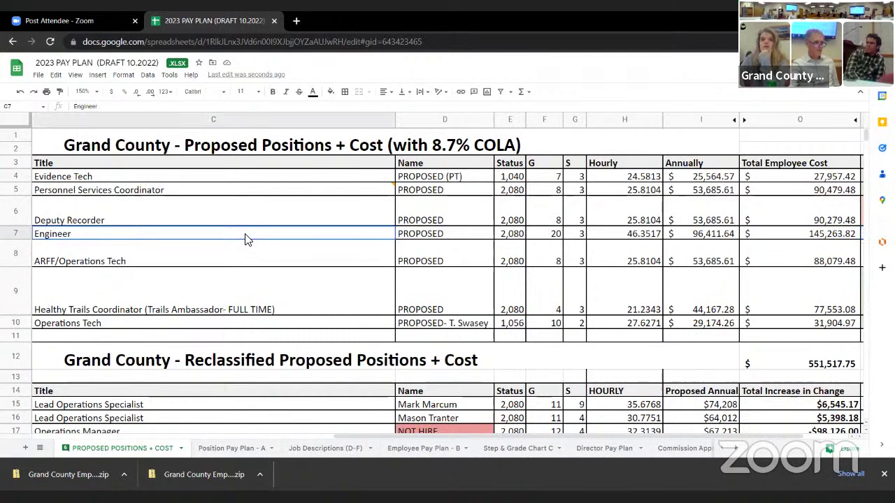
{"action": "left_click_drag", "start_coordinate": [246, 238], "coordinate": [756, 240]}
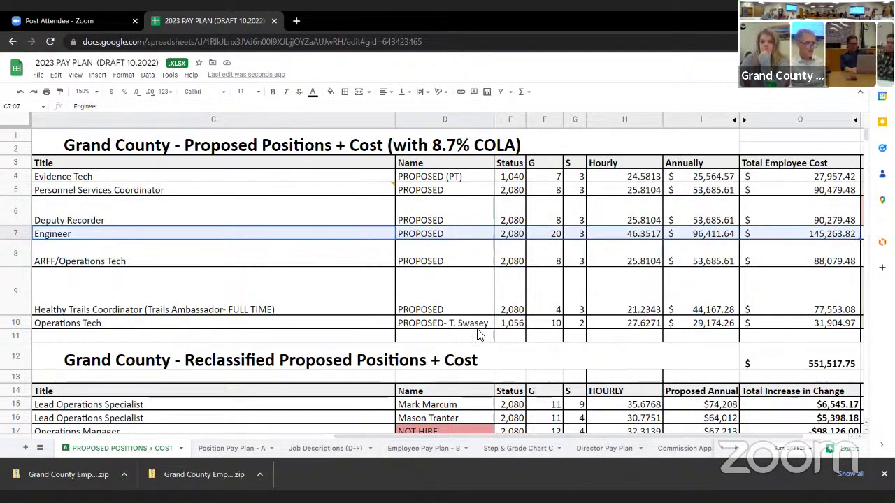
{"action": "left_click", "coordinate": [313, 263]}
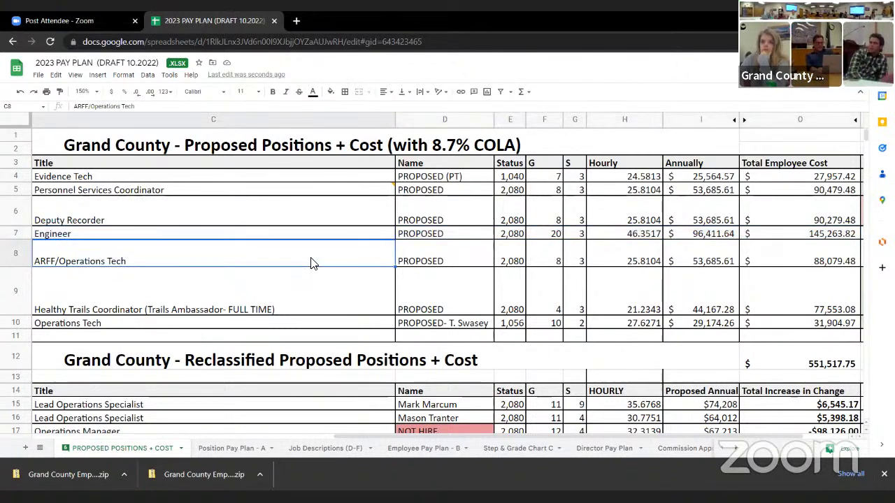
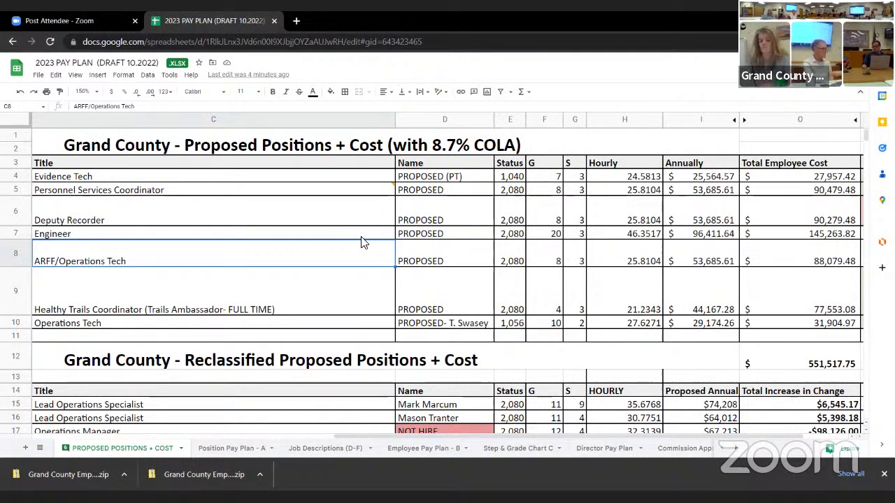
{"action": "key", "text": "Up"}
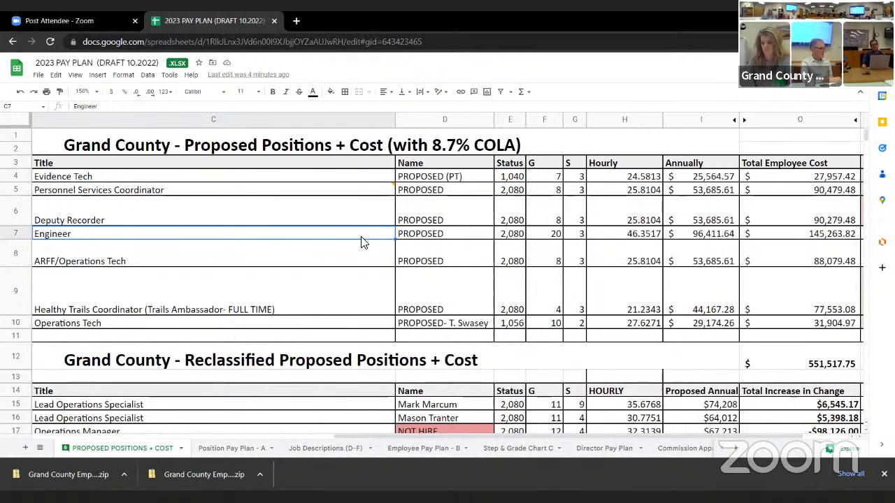
{"action": "key", "text": "Right"}
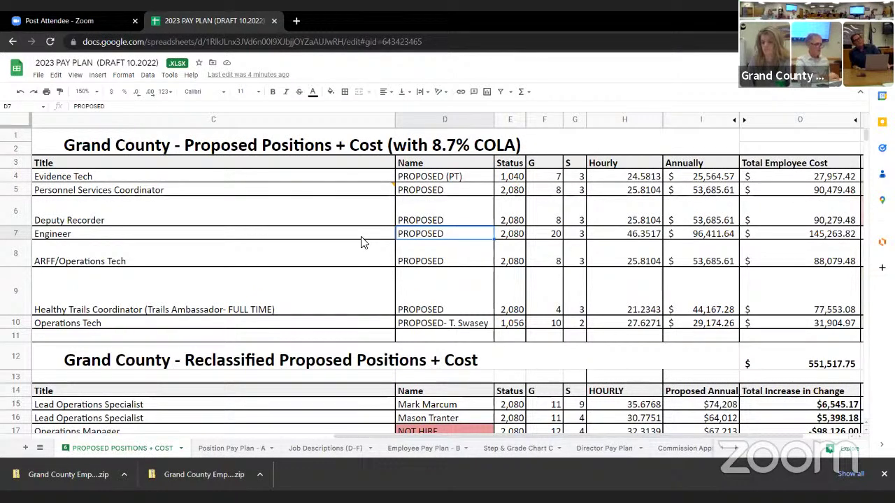
{"action": "key", "text": "Right"}
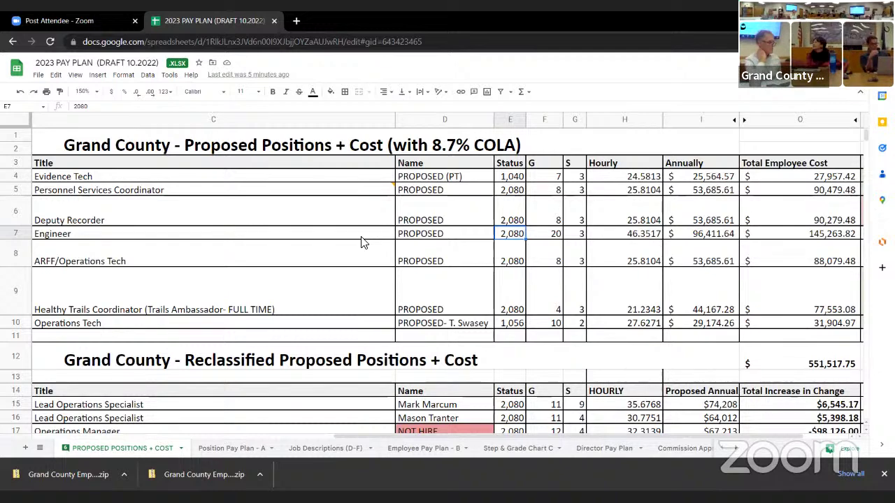
Unhide the notes, comps and draft JD columns P to R and review the Engineer's entries in row 7.
{"action": "left_click_drag", "start_coordinate": [408, 434], "coordinate": [485, 431]}
{"action": "left_click", "coordinate": [468, 241]}
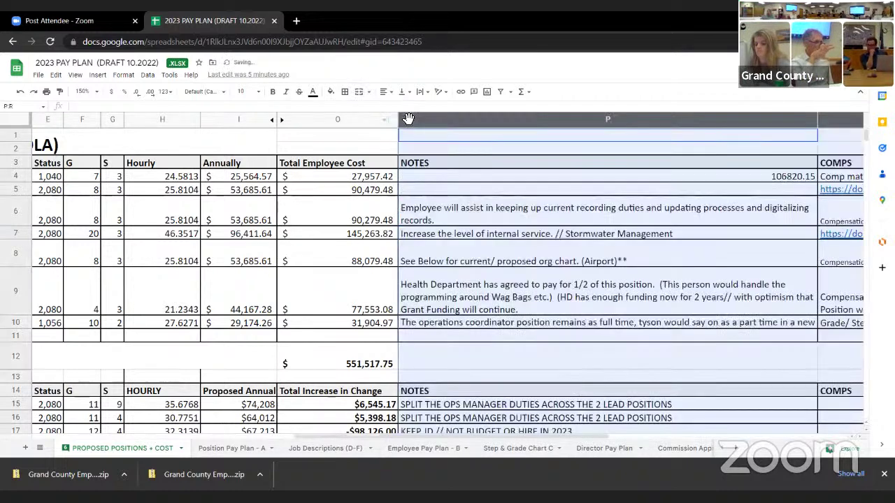
{"action": "left_click", "coordinate": [401, 120]}
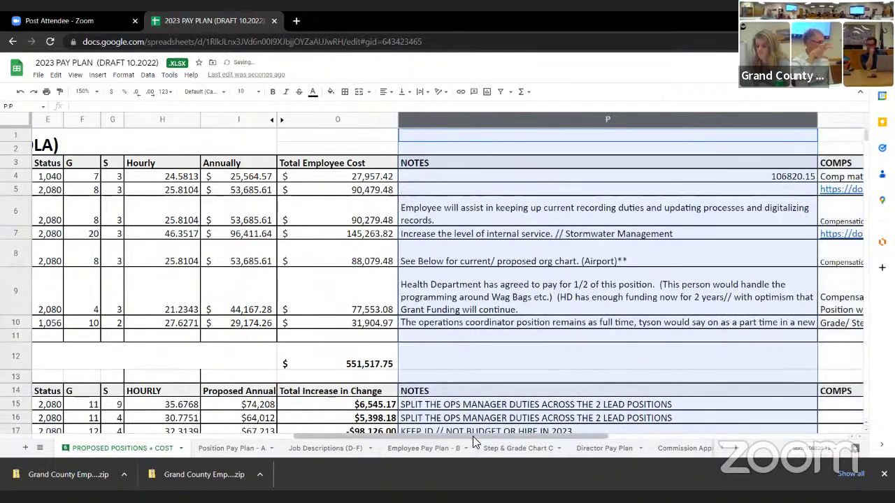
{"action": "left_click_drag", "start_coordinate": [473, 436], "coordinate": [587, 424]}
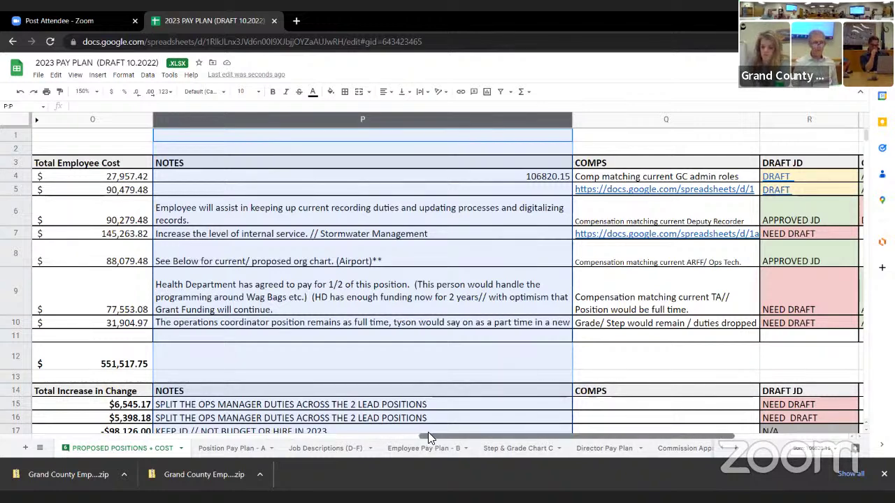
{"action": "left_click_drag", "start_coordinate": [427, 431], "coordinate": [510, 430]}
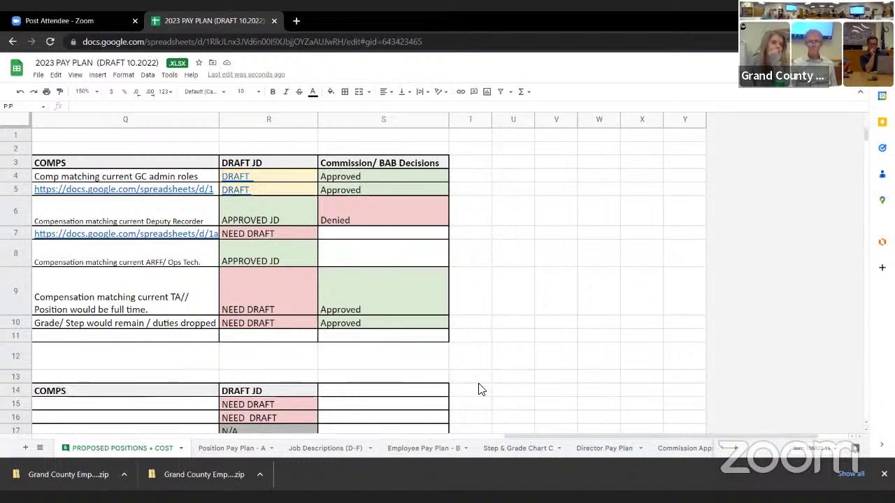
Enter "Approved, need JD" in decision cell S7 for the Engineer.
{"action": "left_click", "coordinate": [362, 236]}
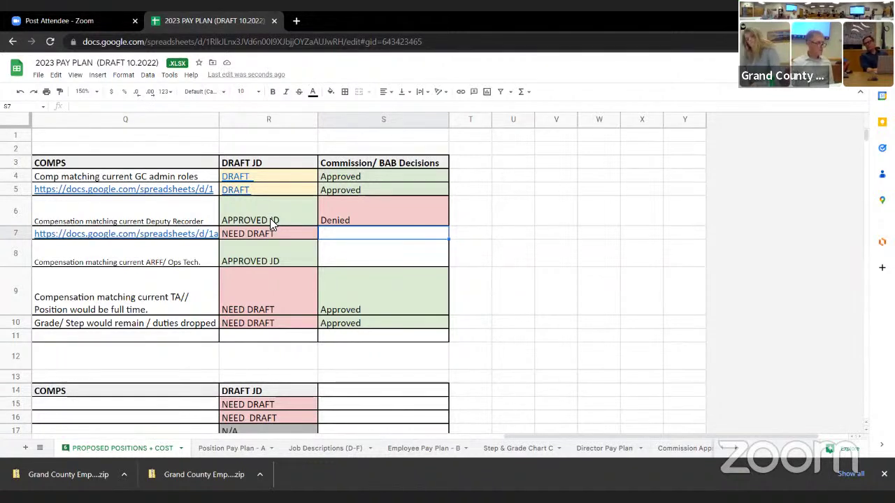
{"action": "type", "text": "A"}
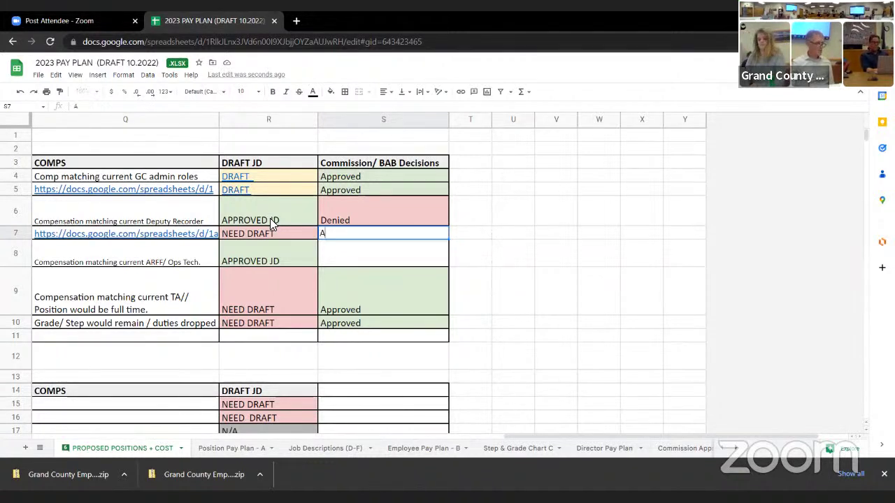
{"action": "key", "text": "BackSpace"}
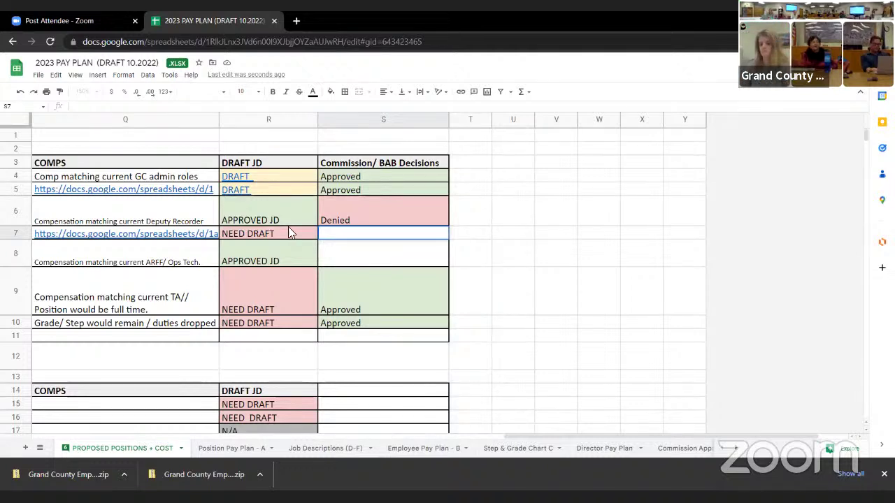
{"action": "double_click", "coordinate": [337, 233]}
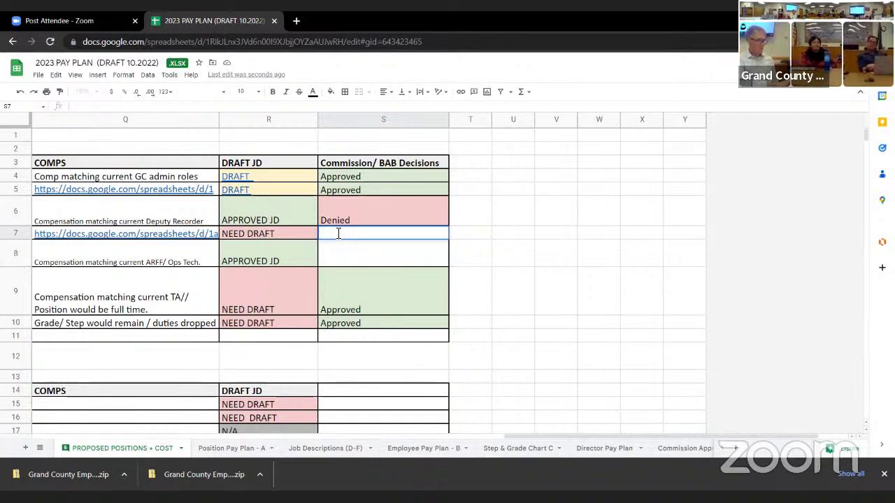
{"action": "type", "text": "Appro"}
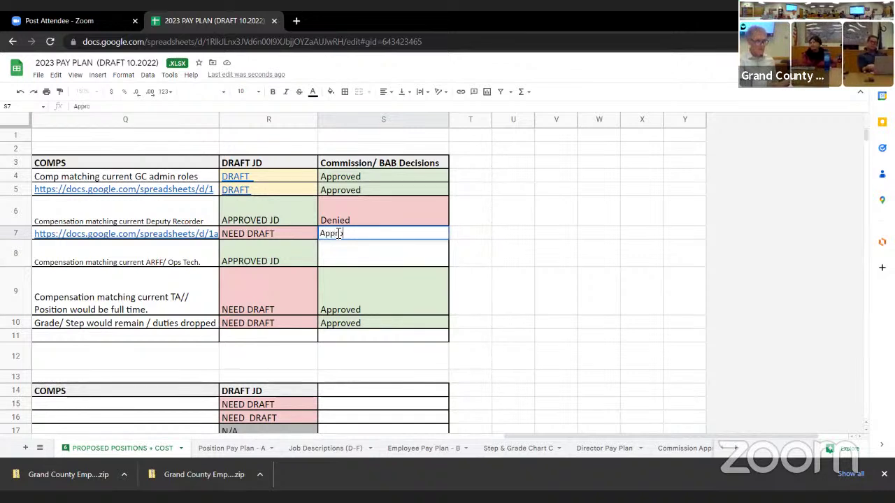
{"action": "type", "text": "ved, nee"}
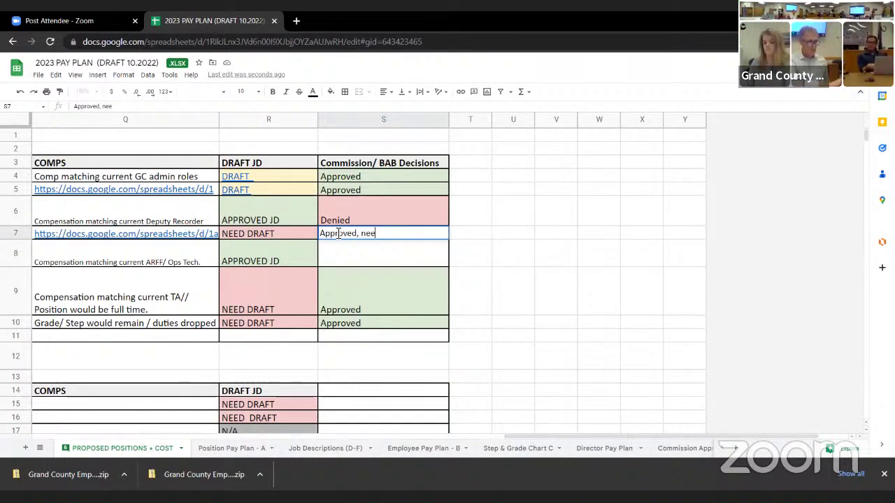
{"action": "type", "text": "d JD"}
{"action": "key", "text": "Return"}
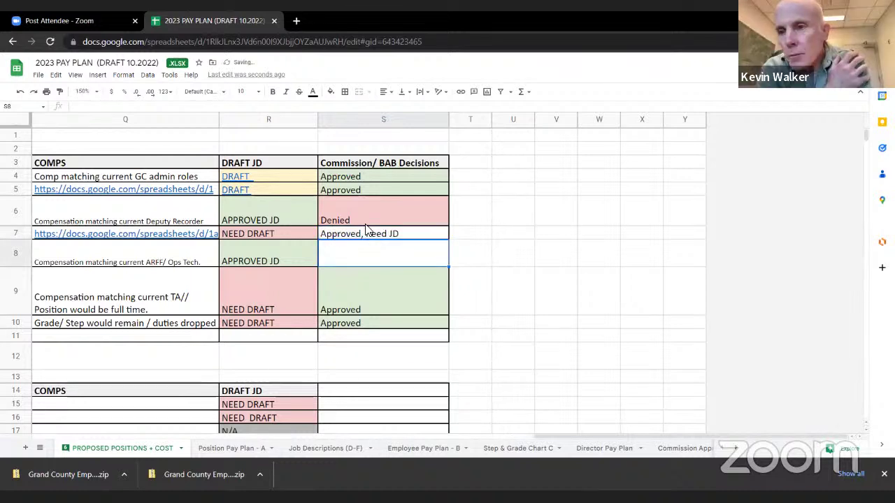
Fill the Engineer's decision cell S7 with light yellow.
{"action": "left_click", "coordinate": [362, 233]}
{"action": "left_click", "coordinate": [330, 92]}
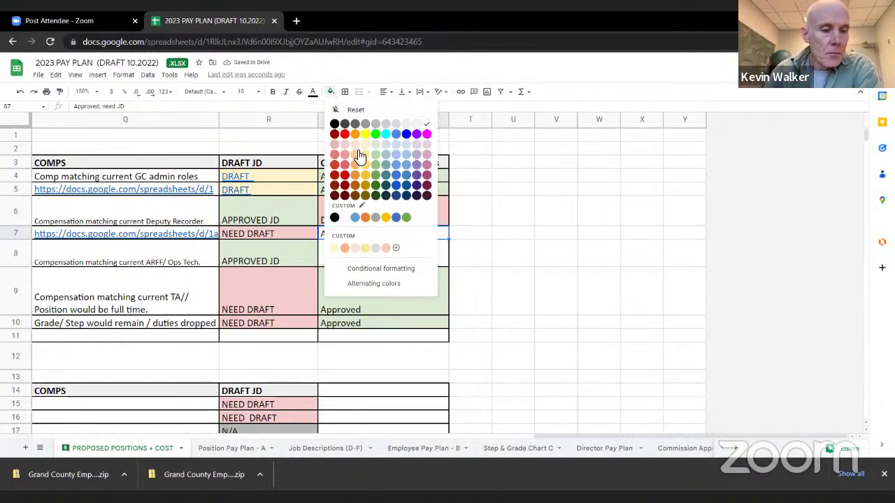
{"action": "left_click", "coordinate": [366, 151]}
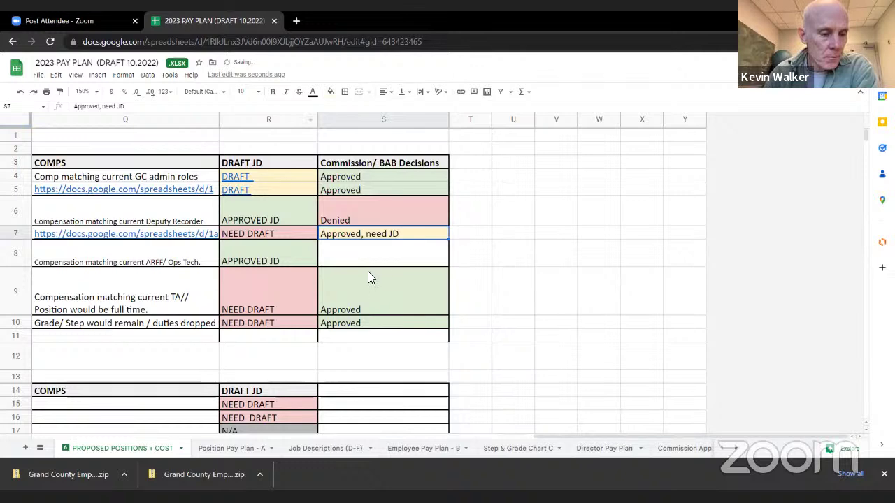
{"action": "key", "text": "Down"}
Examine the ARFF/Operations Tech in row 8 against the Airport Changes table and the current and proposed airport structure charts, then return to decision cell S8.
{"action": "left_click", "coordinate": [572, 438]}
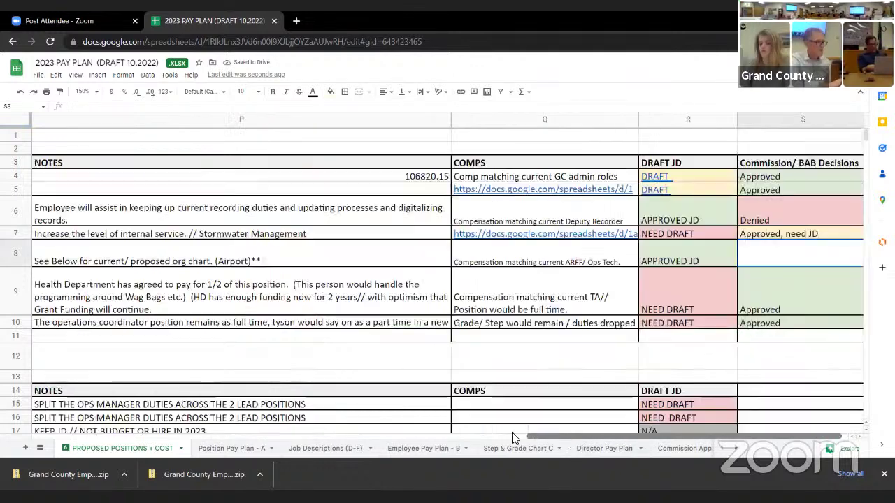
{"action": "scroll", "coordinate": [389, 429], "scroll_direction": "left", "scroll_amount": 10}
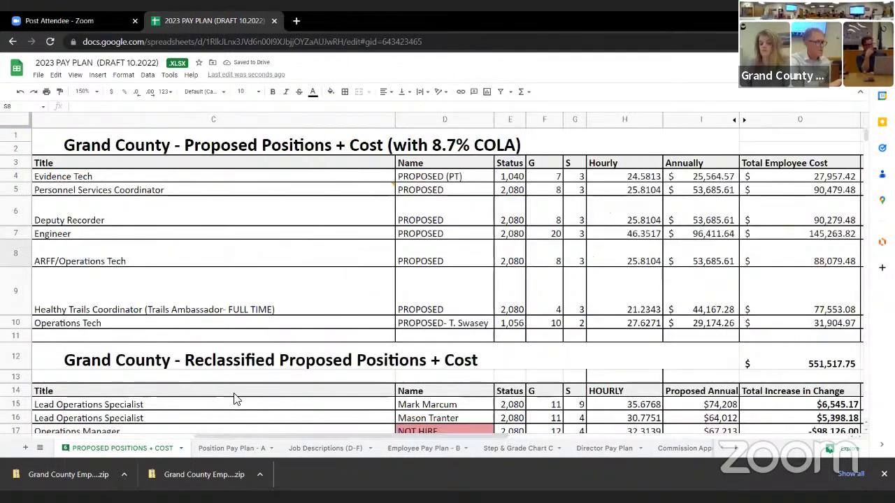
{"action": "left_click", "coordinate": [281, 263]}
{"action": "scroll", "coordinate": [283, 267], "scroll_direction": "down", "scroll_amount": 3}
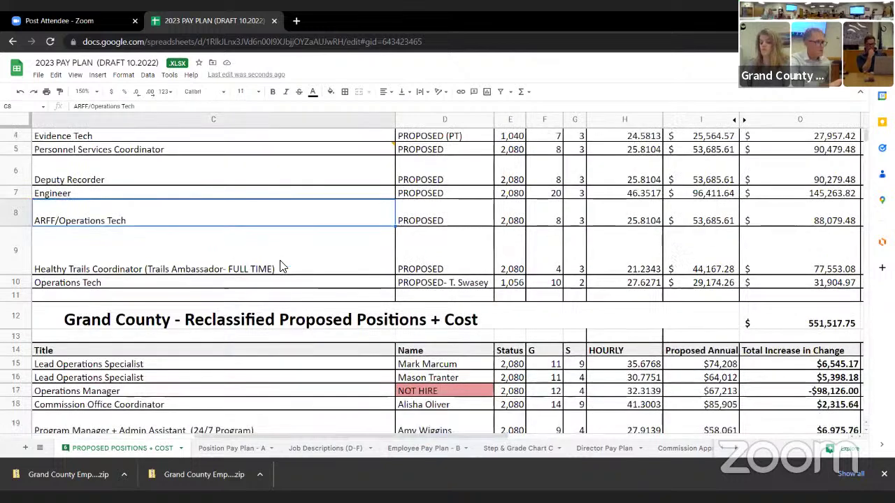
{"action": "scroll", "coordinate": [287, 272], "scroll_direction": "down", "scroll_amount": 10}
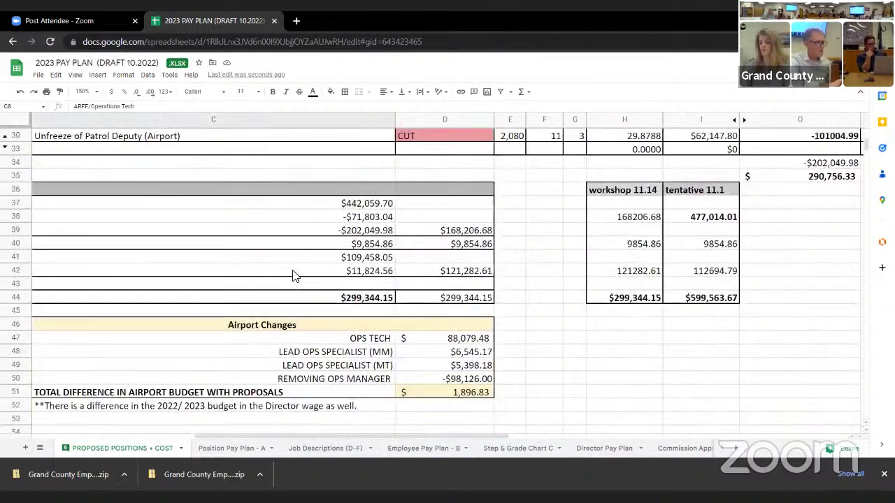
{"action": "scroll", "coordinate": [293, 275], "scroll_direction": "down", "scroll_amount": 3}
{"action": "scroll", "coordinate": [292, 276], "scroll_direction": "up", "scroll_amount": 1}
{"action": "scroll", "coordinate": [293, 278], "scroll_direction": "down", "scroll_amount": 9}
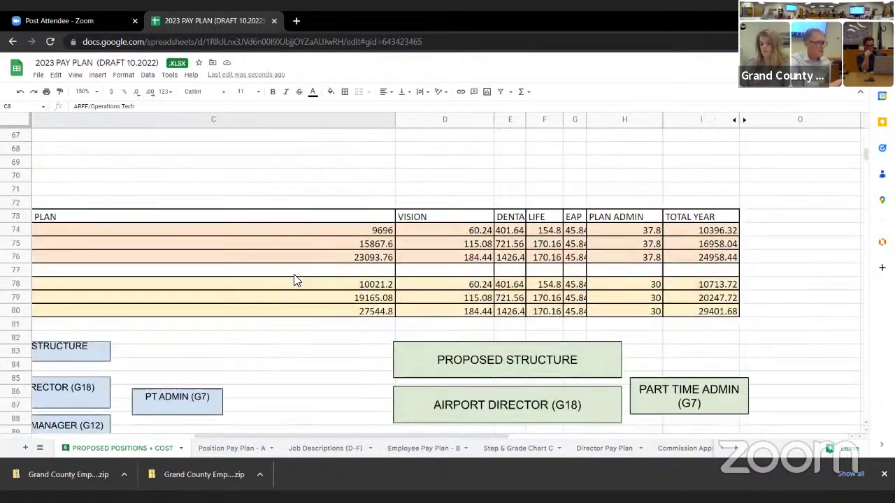
{"action": "scroll", "coordinate": [297, 293], "scroll_direction": "down", "scroll_amount": 3}
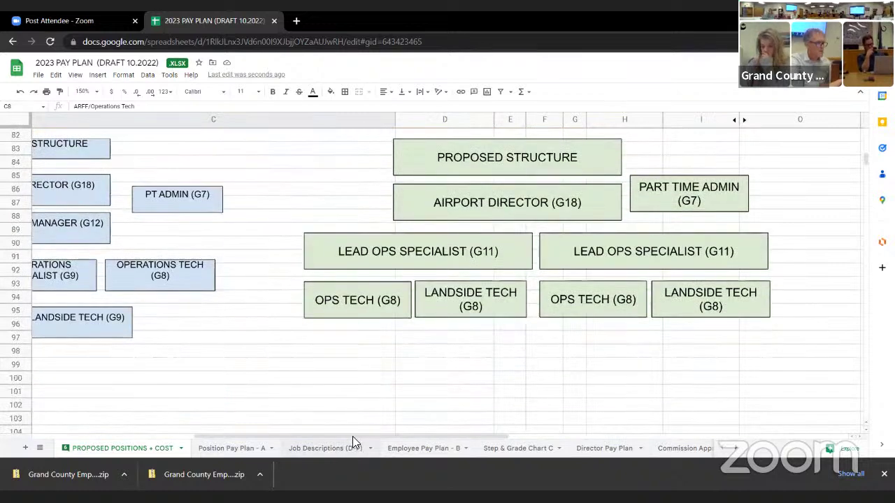
{"action": "left_click_drag", "start_coordinate": [319, 433], "coordinate": [248, 432]}
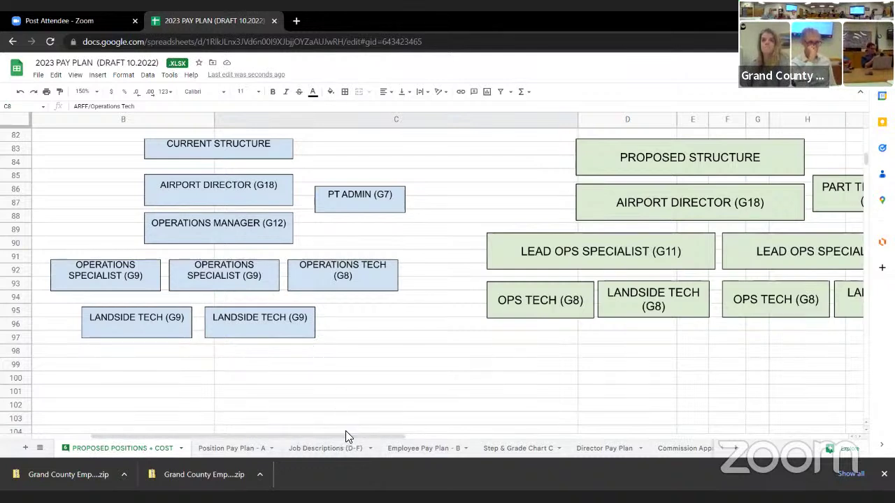
{"action": "left_click_drag", "start_coordinate": [345, 433], "coordinate": [363, 431]}
{"action": "scroll", "coordinate": [429, 392], "scroll_direction": "up", "scroll_amount": 5}
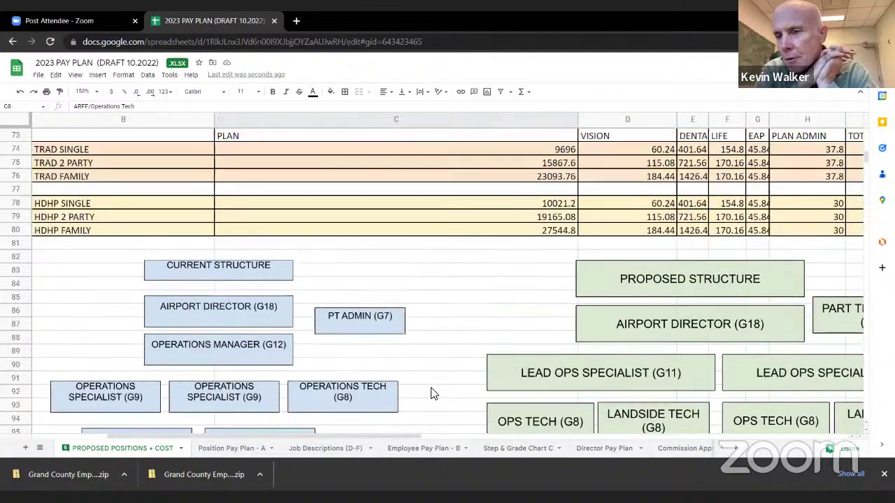
{"action": "scroll", "coordinate": [433, 391], "scroll_direction": "up", "scroll_amount": 15}
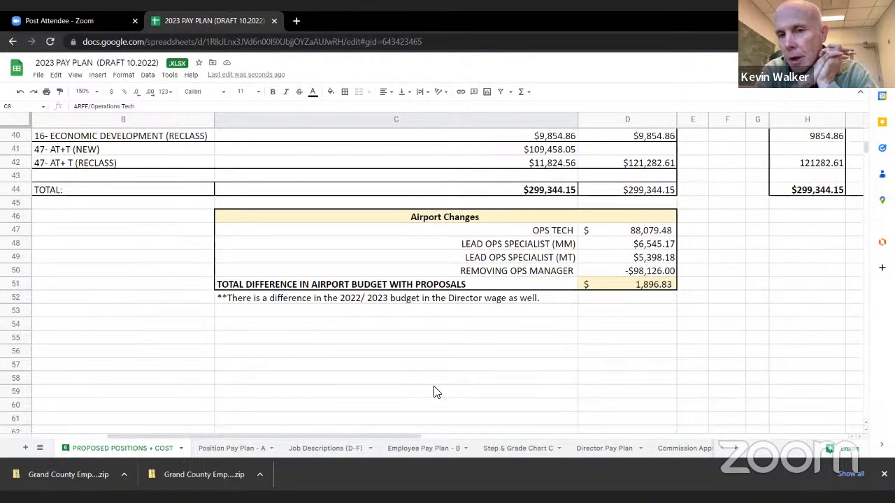
{"action": "scroll", "coordinate": [431, 395], "scroll_direction": "up", "scroll_amount": 7}
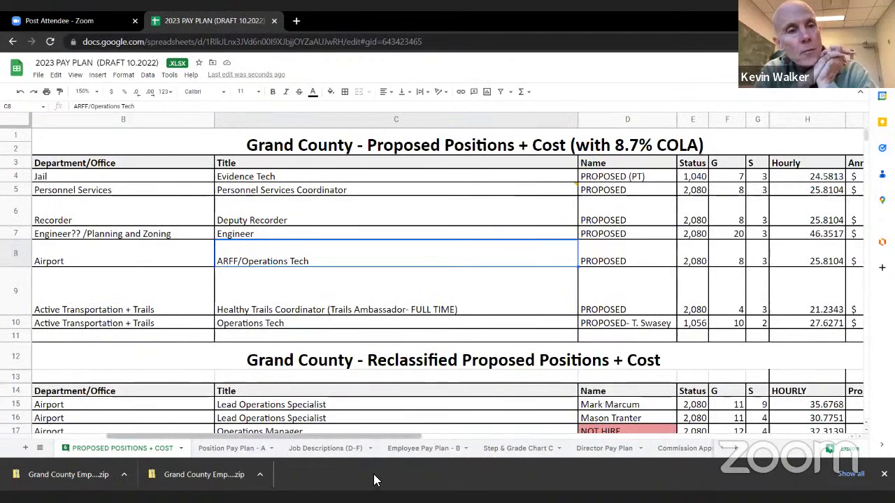
{"action": "left_click_drag", "start_coordinate": [376, 436], "coordinate": [742, 430]}
{"action": "left_click", "coordinate": [377, 263]}
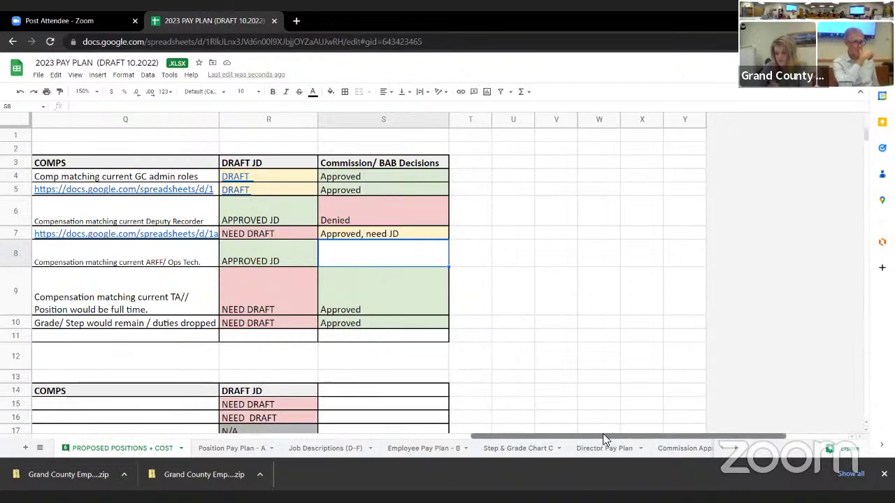
Set the proposed positions sheet's zoom to 100% and locate the airport cost summary below the position tables.
{"action": "left_click_drag", "start_coordinate": [602, 435], "coordinate": [480, 423]}
{"action": "scroll", "coordinate": [481, 419], "scroll_direction": "down", "scroll_amount": 8}
{"action": "scroll", "coordinate": [481, 419], "scroll_direction": "left", "scroll_amount": 1}
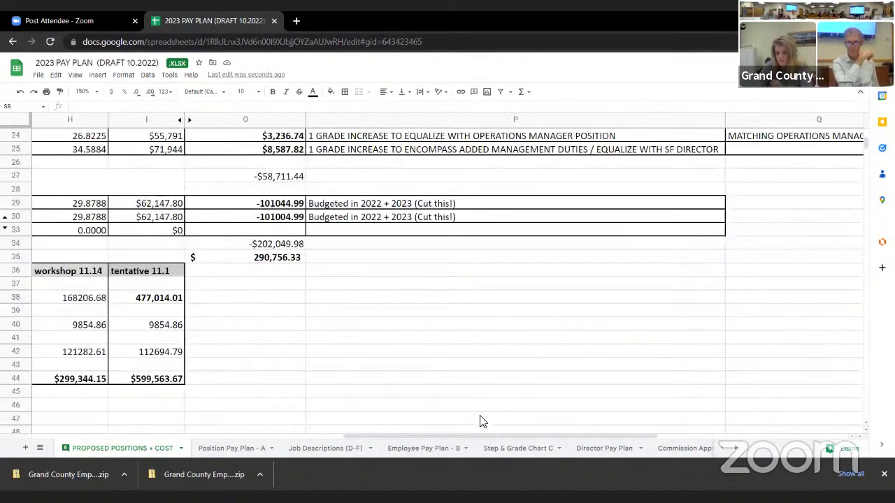
{"action": "left_click", "coordinate": [483, 448]}
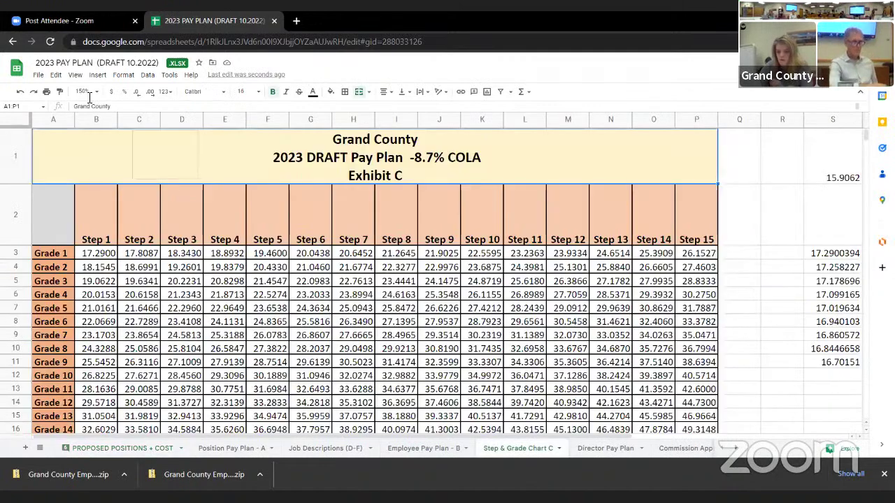
{"action": "left_click", "coordinate": [122, 448]}
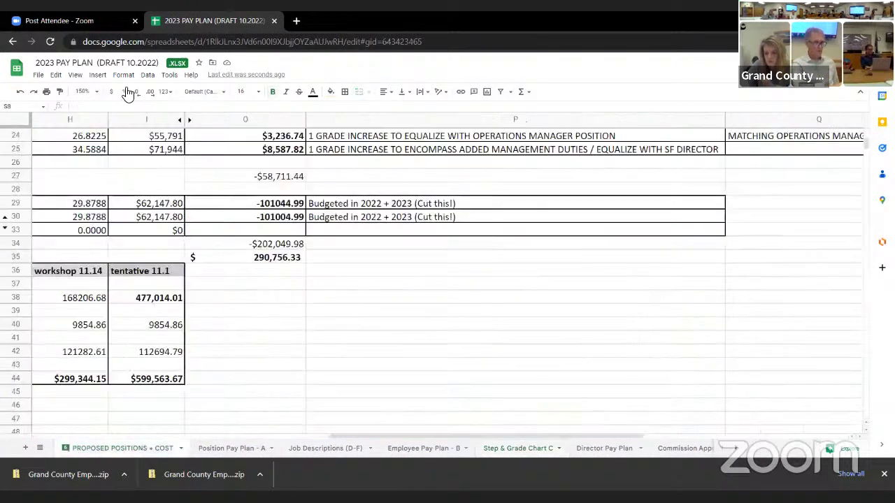
{"action": "left_click", "coordinate": [95, 91]}
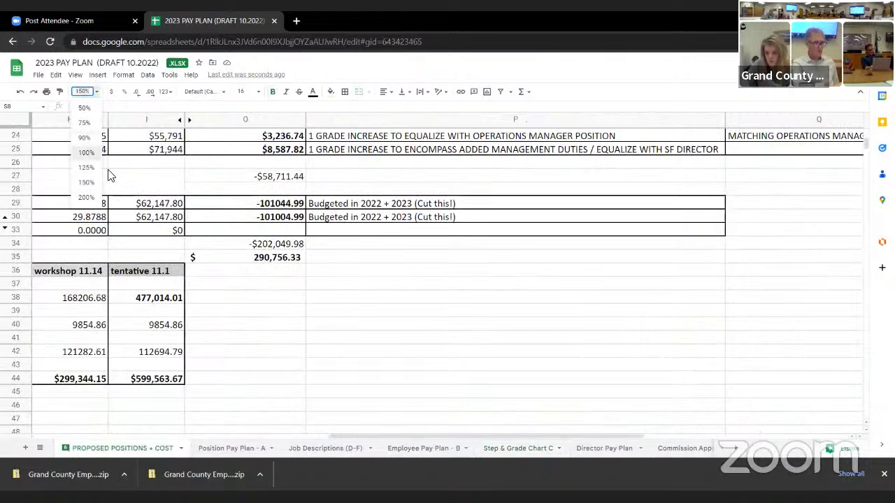
{"action": "left_click", "coordinate": [86, 152]}
{"action": "left_click", "coordinate": [263, 278]}
{"action": "scroll", "coordinate": [311, 321], "scroll_direction": "up", "scroll_amount": 3}
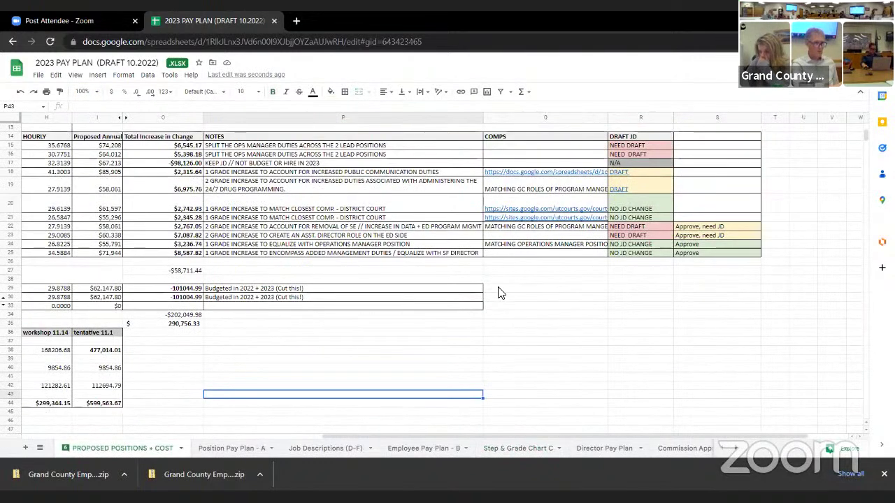
{"action": "left_click", "coordinate": [168, 349]}
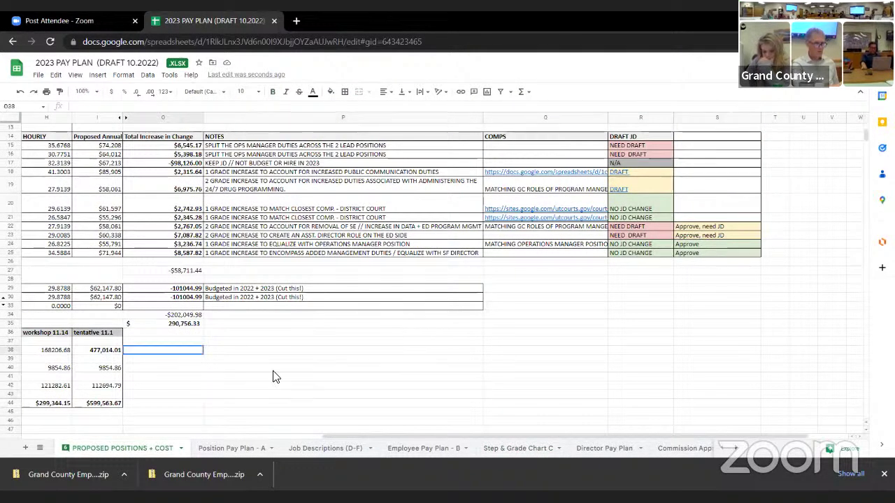
{"action": "scroll", "coordinate": [329, 394], "scroll_direction": "left", "scroll_amount": 3}
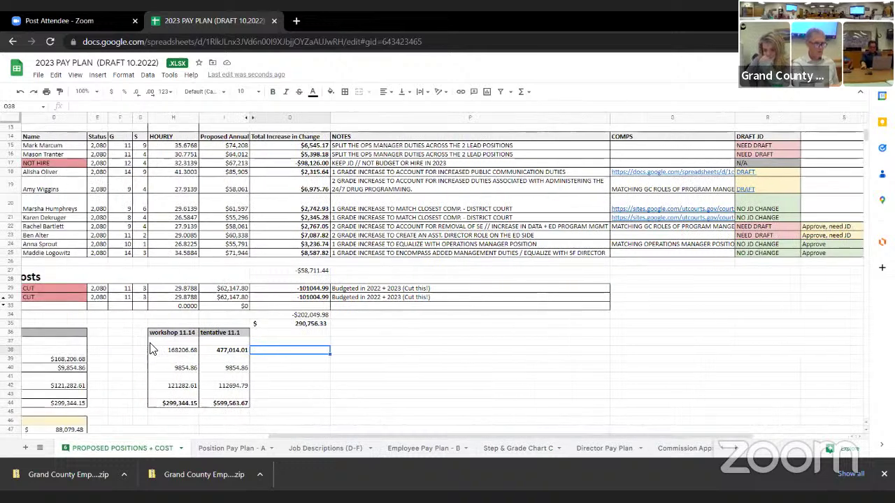
Enter the note "Approved, need JD for lead special." in cell F47 beside the airport cost summary.
{"action": "scroll", "coordinate": [133, 335], "scroll_direction": "down", "scroll_amount": 3}
{"action": "left_click", "coordinate": [116, 325]}
{"action": "type", "text": "Appr"}
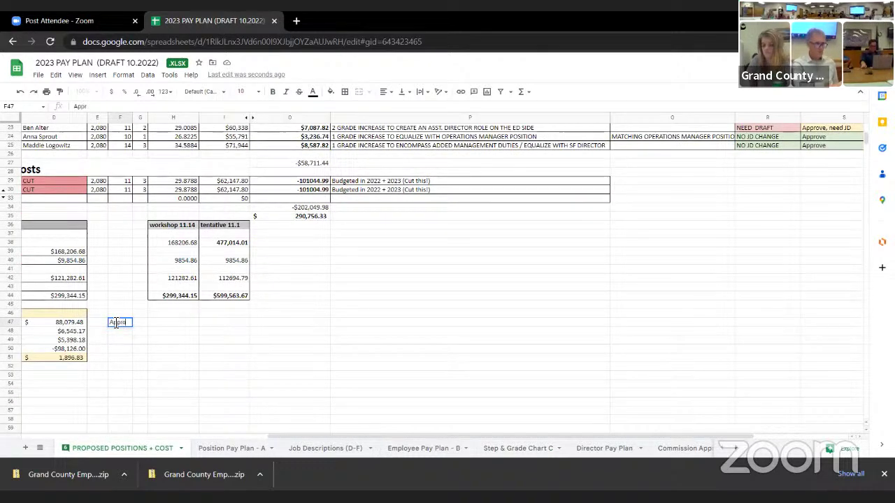
{"action": "type", "text": "oved, ne"}
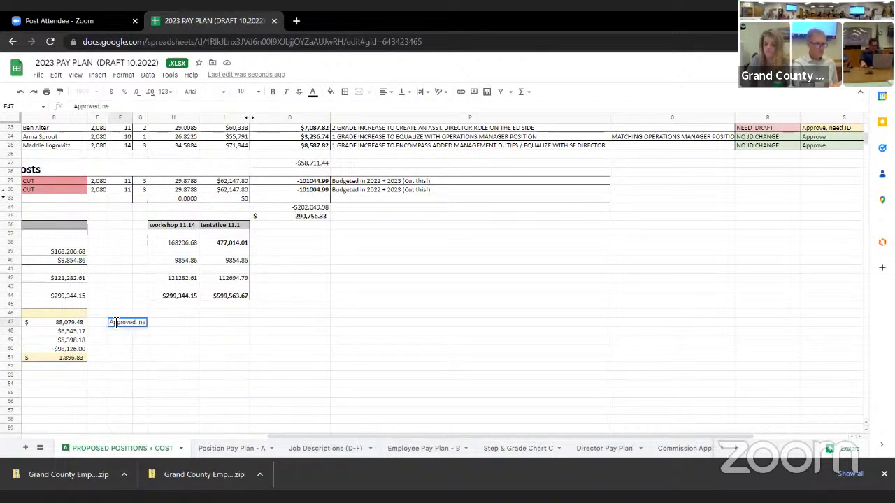
{"action": "type", "text": "ed JD for lead"}
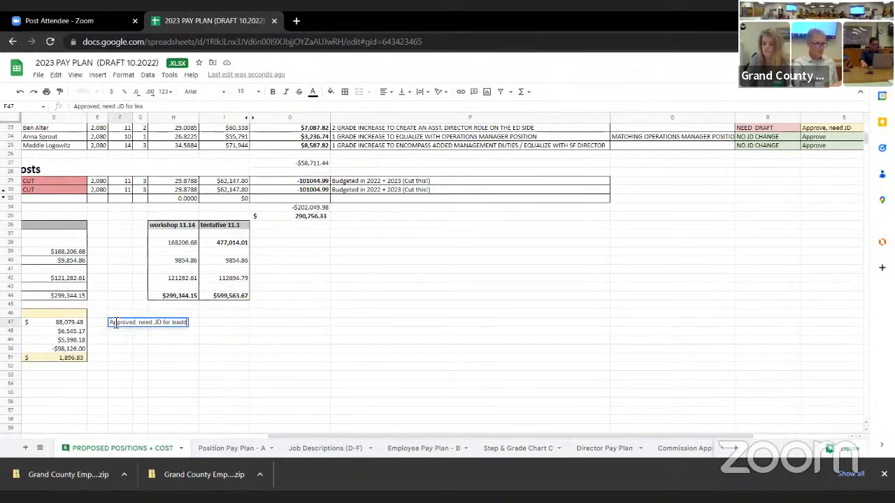
{"action": "type", "text": " o"}
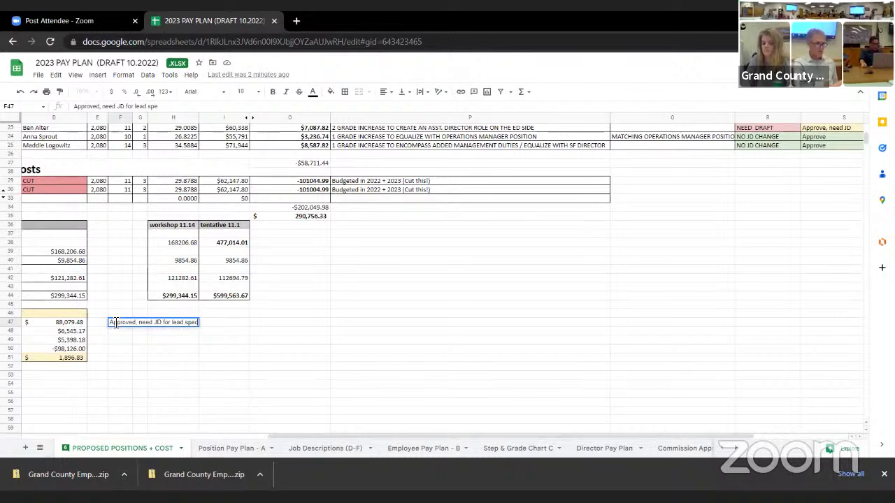
{"action": "type", "text": "pecial."}
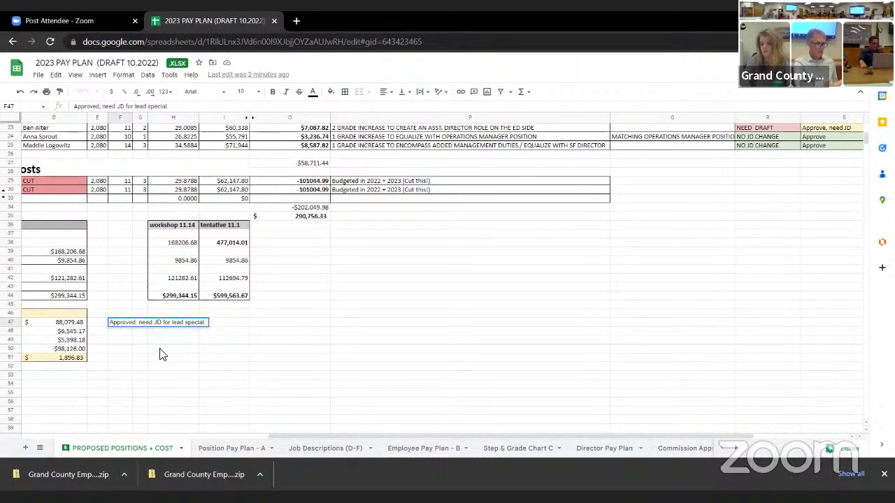
{"action": "left_click", "coordinate": [174, 353]}
Set the zoom to 150% and examine the Commission Office Coordinator's row 18 across its title, grade, cost, notes, comps and draft JD.
{"action": "scroll", "coordinate": [176, 355], "scroll_direction": "up", "scroll_amount": 5}
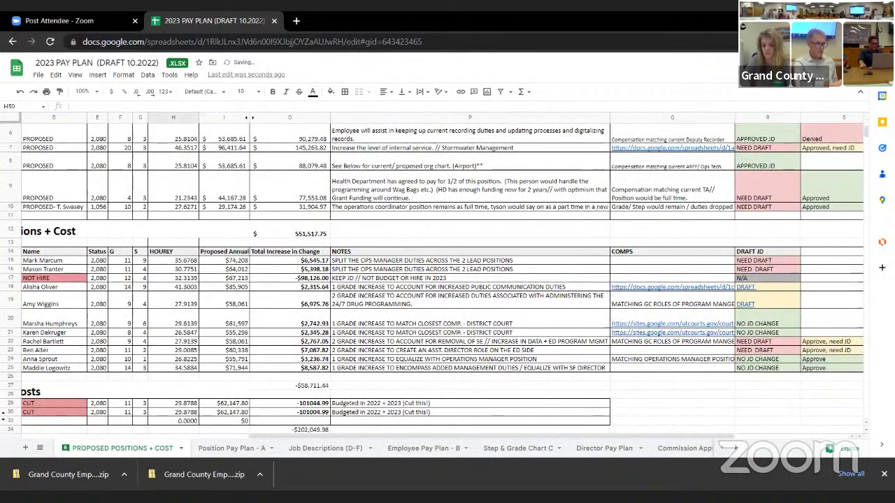
{"action": "scroll", "coordinate": [420, 435], "scroll_direction": "left", "scroll_amount": 3}
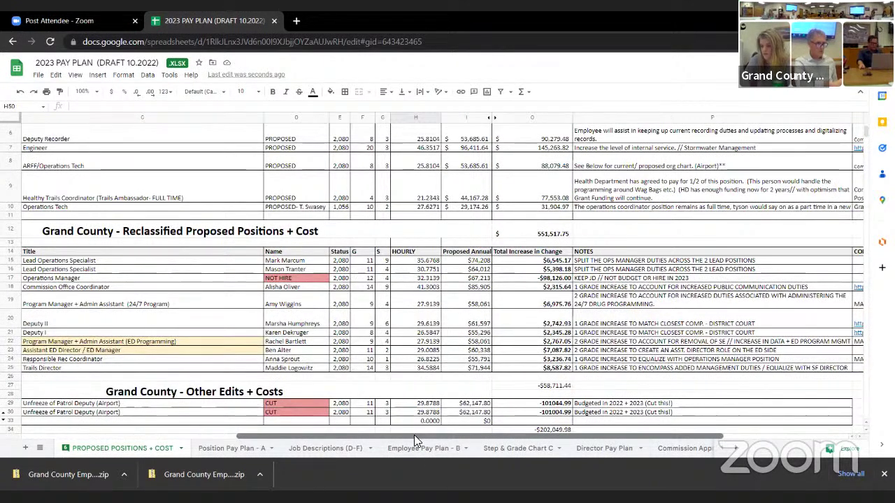
{"action": "left_click", "coordinate": [253, 287]}
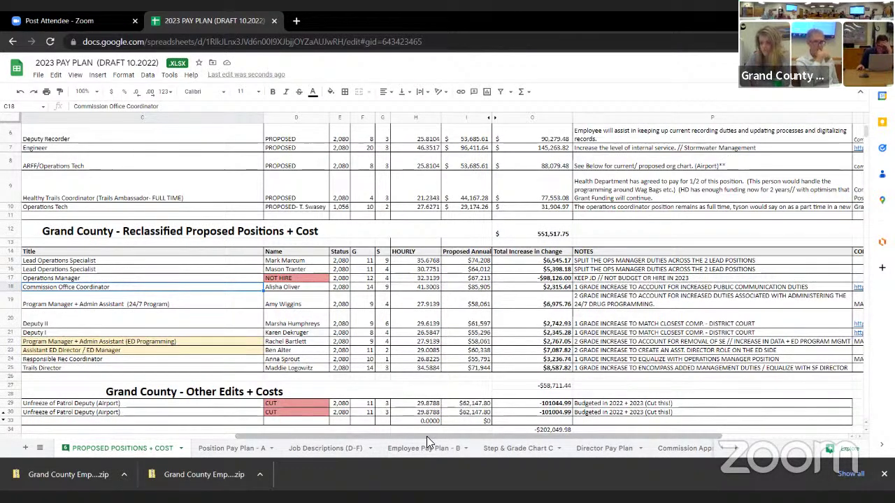
{"action": "left_click_drag", "start_coordinate": [426, 437], "coordinate": [493, 434]}
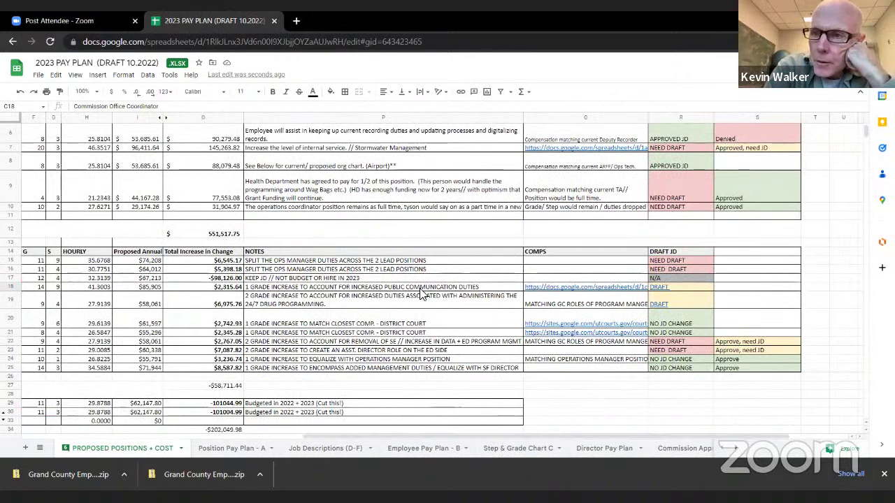
{"action": "left_click", "coordinate": [726, 289]}
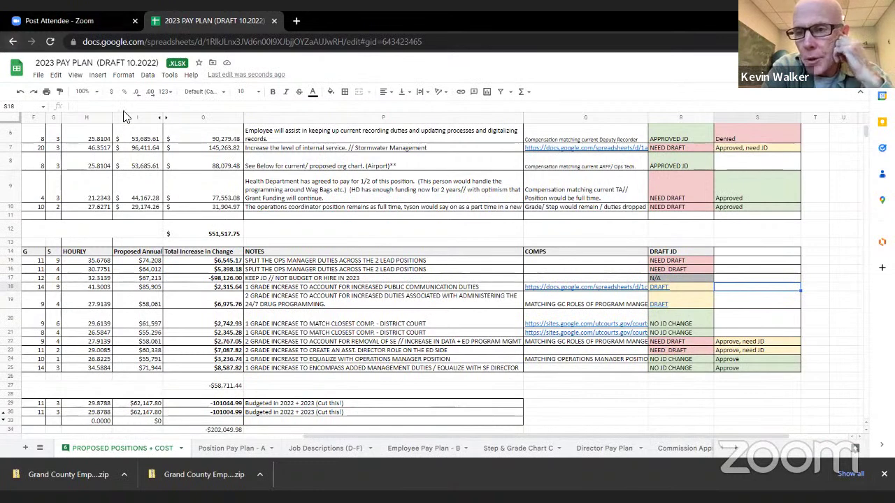
{"action": "left_click", "coordinate": [83, 92]}
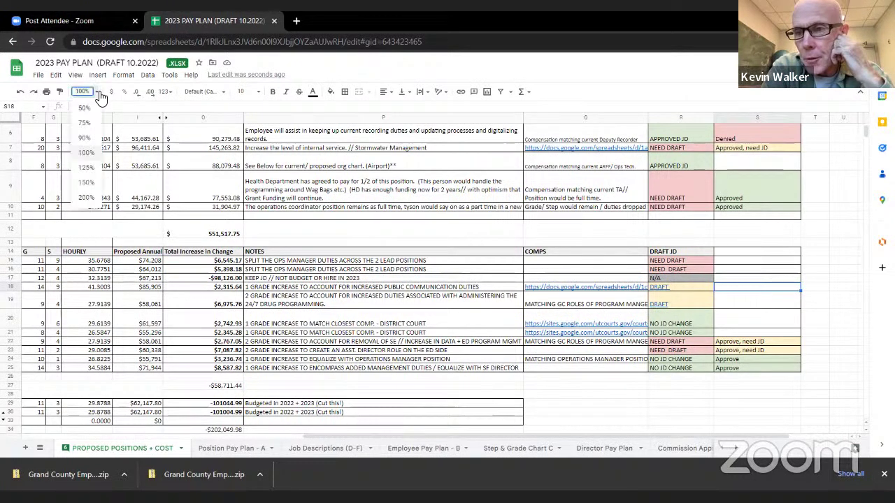
{"action": "left_click", "coordinate": [85, 182]}
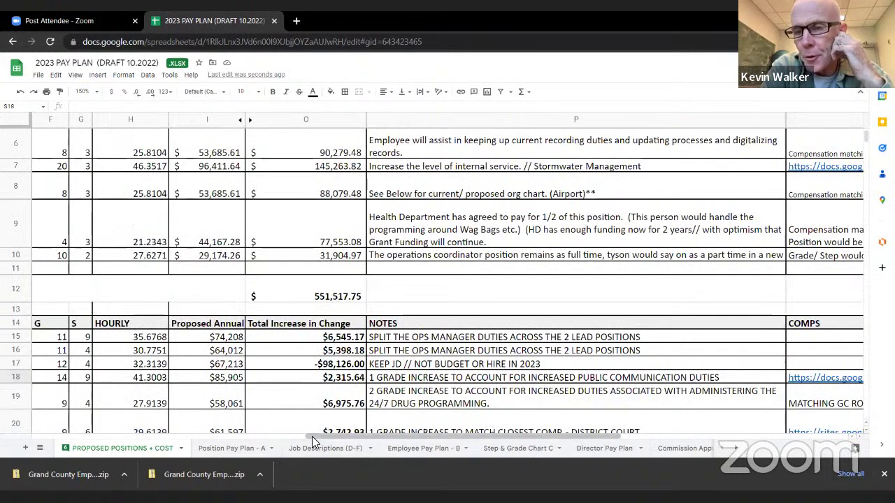
{"action": "left_click_drag", "start_coordinate": [312, 436], "coordinate": [309, 436]}
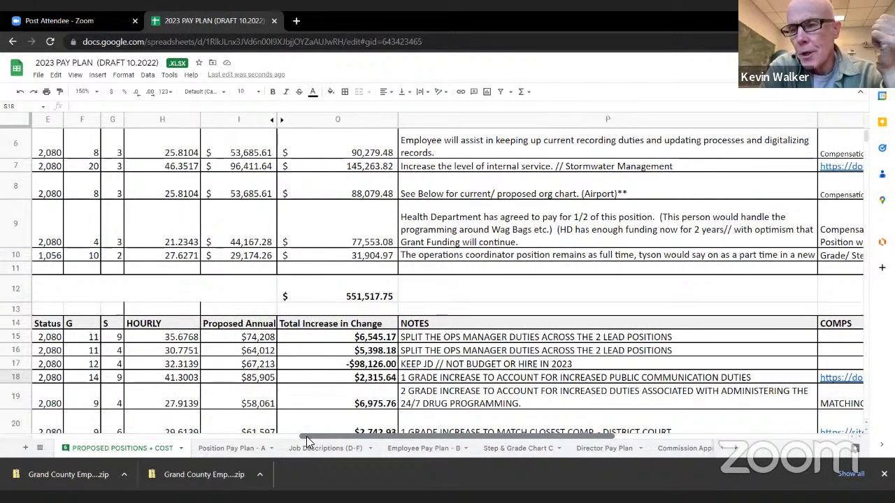
{"action": "scroll", "coordinate": [292, 403], "scroll_direction": "down", "scroll_amount": 1}
{"action": "scroll", "coordinate": [292, 403], "scroll_direction": "down", "scroll_amount": 3}
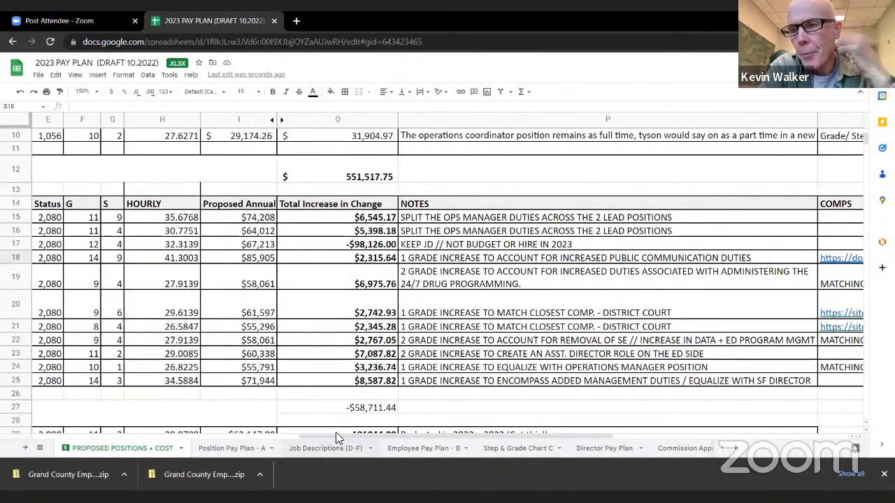
{"action": "left_click_drag", "start_coordinate": [335, 434], "coordinate": [486, 428]}
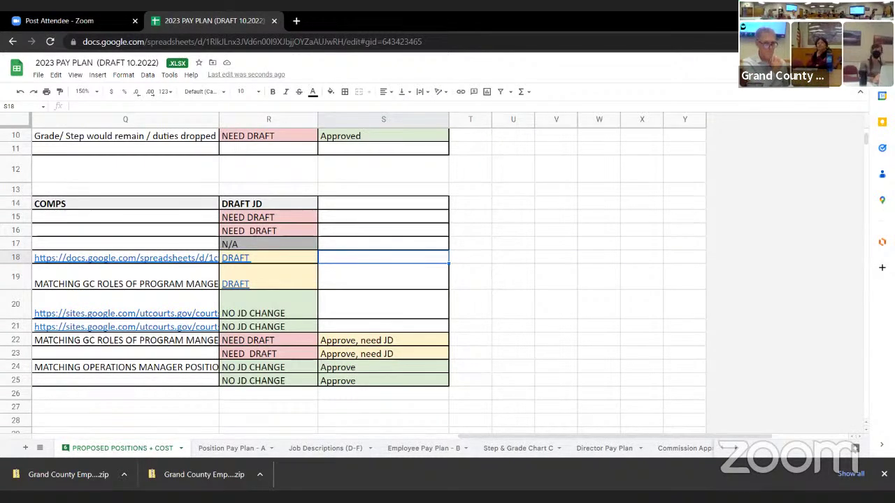
{"action": "left_click_drag", "start_coordinate": [464, 435], "coordinate": [461, 436]}
{"action": "left_click_drag", "start_coordinate": [406, 437], "coordinate": [248, 439]}
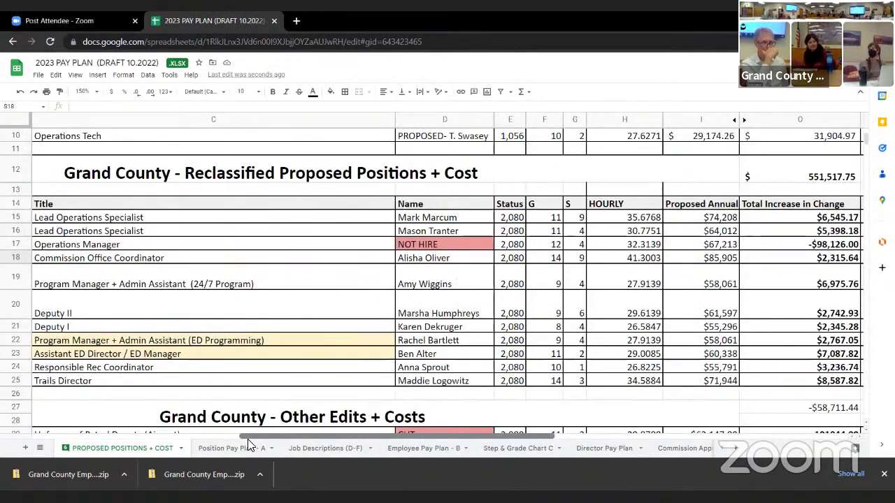
Enter "Denied" in decision cell S18 for the Commission Office Coordinator.
{"action": "left_click", "coordinate": [235, 257]}
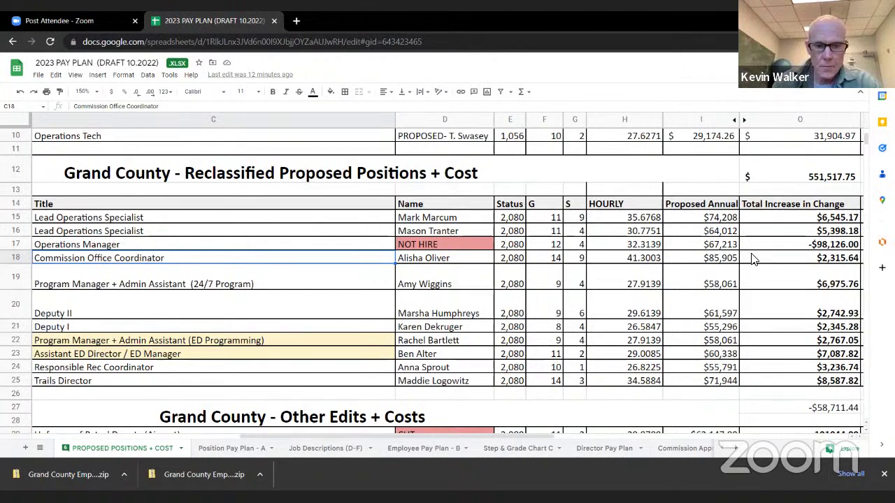
{"action": "left_click", "coordinate": [753, 258]}
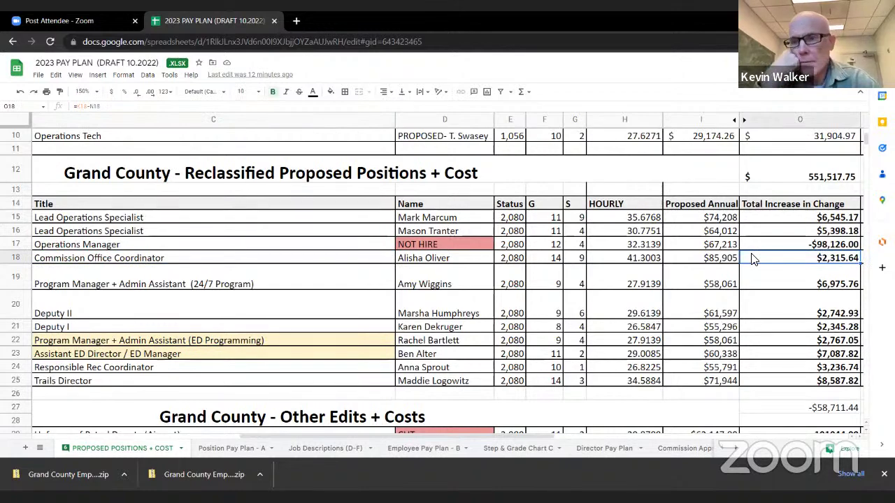
{"action": "key", "text": "Right"}
{"action": "key", "text": "Right"}
{"action": "key", "text": "Right"}
{"action": "key", "text": "Right"}
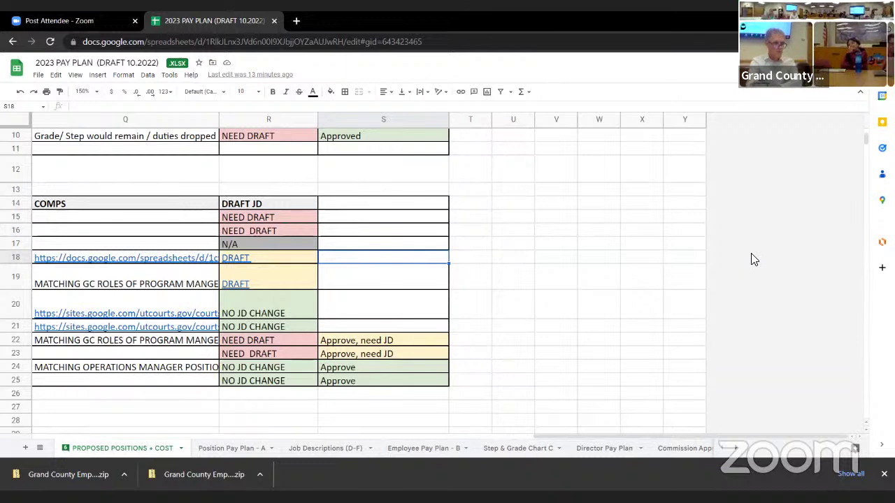
{"action": "type", "text": "Denied"}
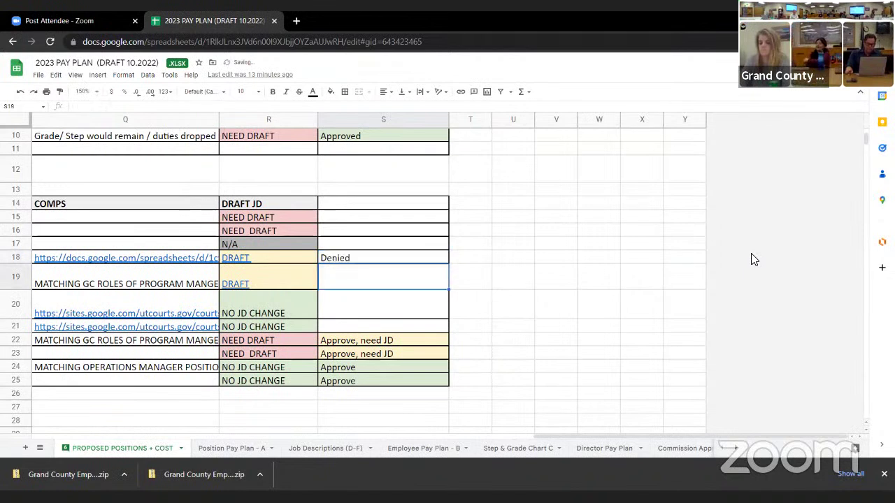
{"action": "key", "text": "Return"}
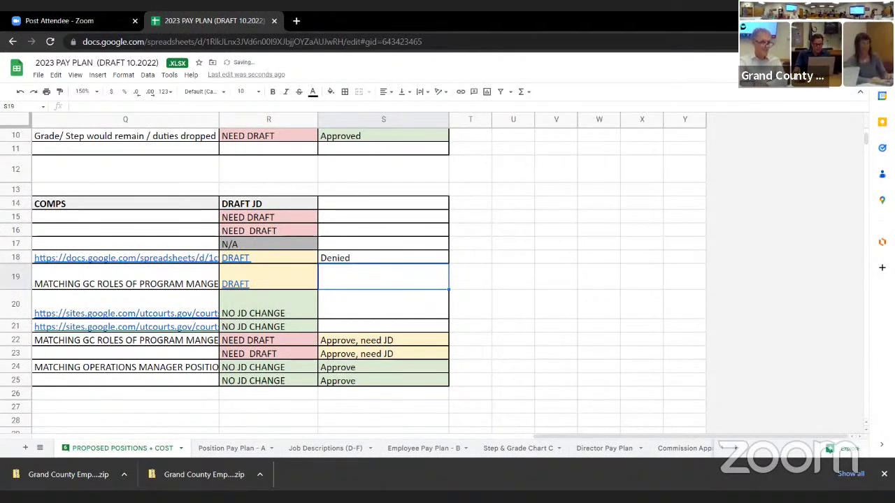
Fill the Commission Office Coordinator's decision cell S18 with light red.
{"action": "left_click", "coordinate": [446, 263]}
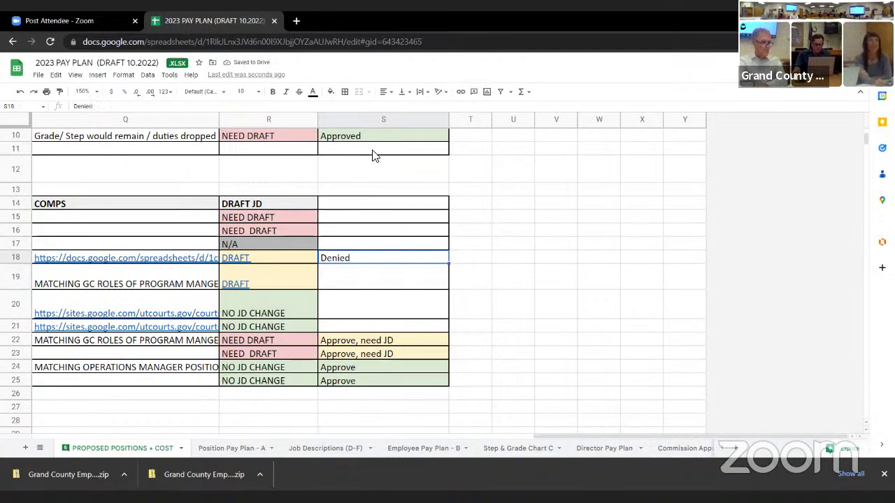
{"action": "left_click", "coordinate": [330, 91]}
{"action": "left_click", "coordinate": [347, 154]}
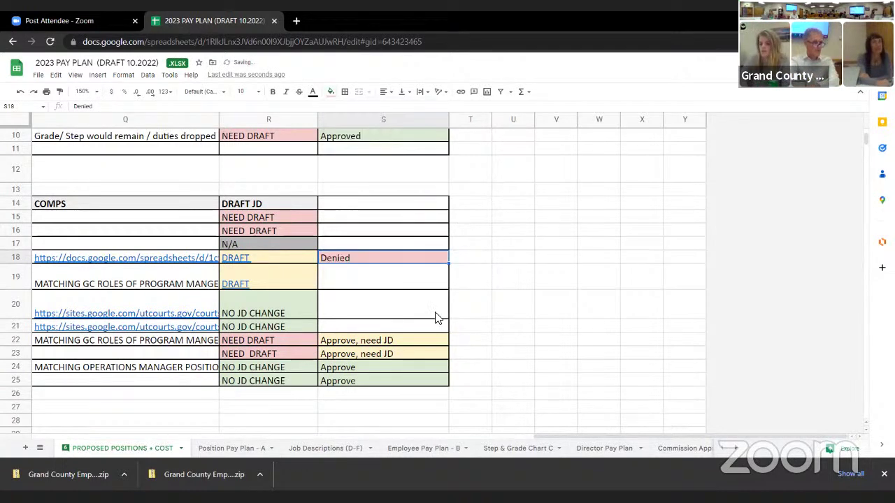
Go to the Program Manager + Admin Assistant (24/7 Program) in row 19 and review its entries.
{"action": "left_click", "coordinate": [406, 285]}
{"action": "left_click_drag", "start_coordinate": [524, 433], "coordinate": [249, 395]}
{"action": "left_click", "coordinate": [220, 286]}
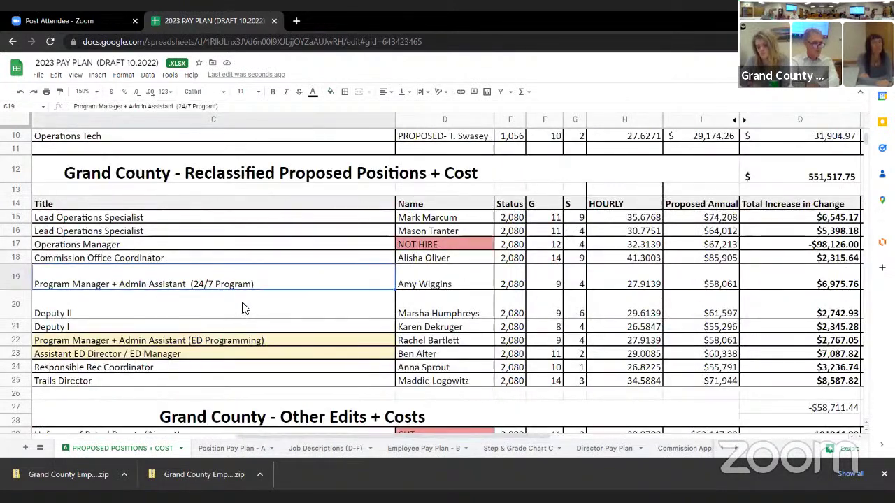